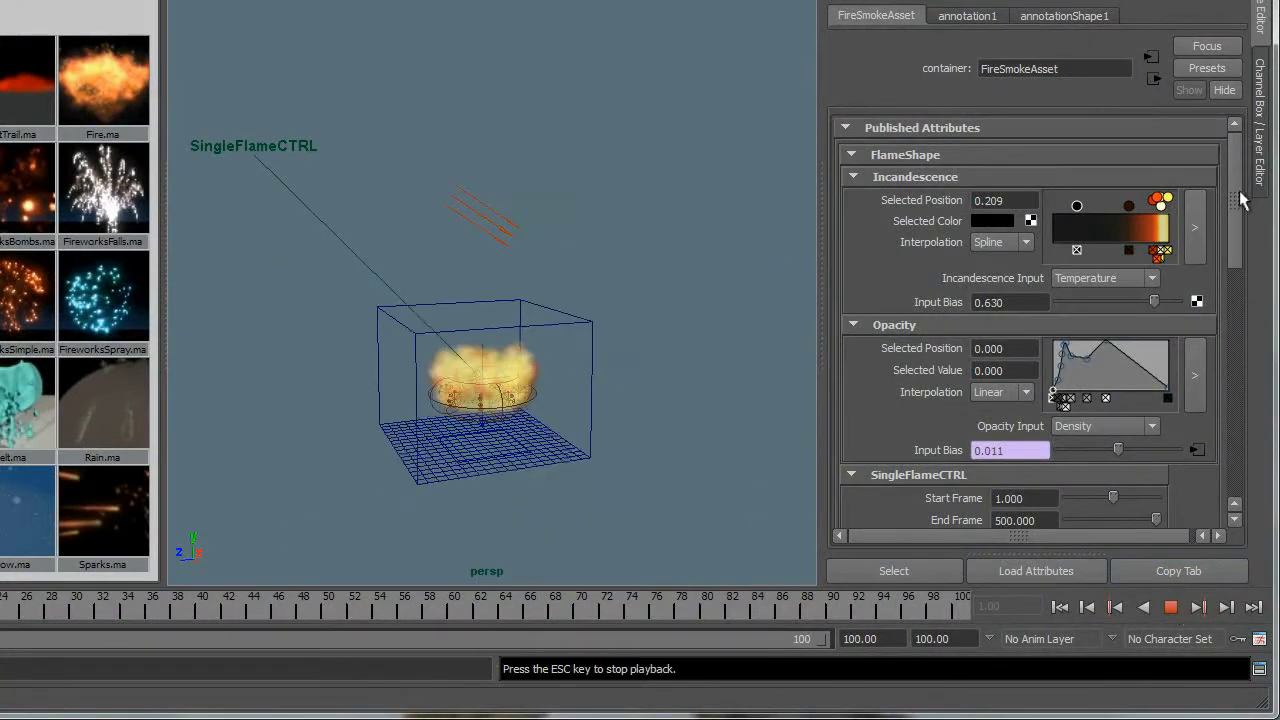
# In SingleFlameCTRL, set Smoke Capacity to 1.348 so the flame emits thick, dark smoke
pyautogui.moveTo(1240, 194); pyautogui.dragTo(1237, 306)
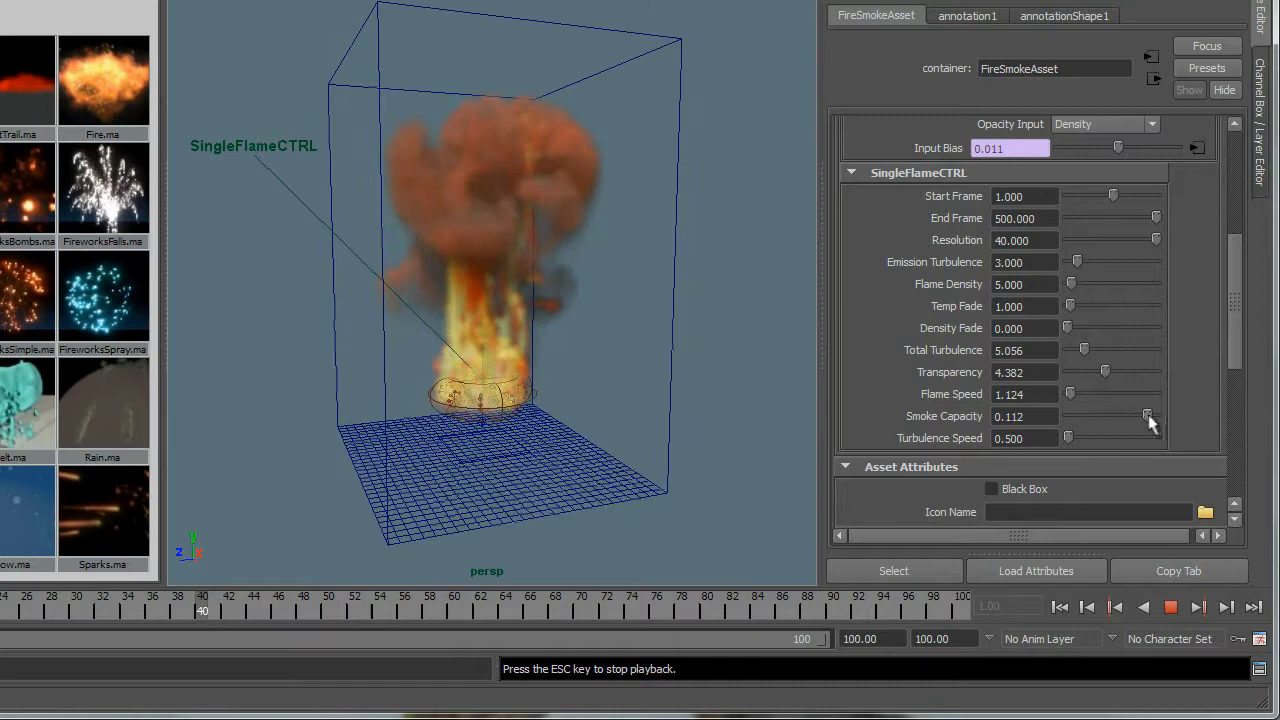
pyautogui.moveTo(1147, 421); pyautogui.dragTo(1150, 424)
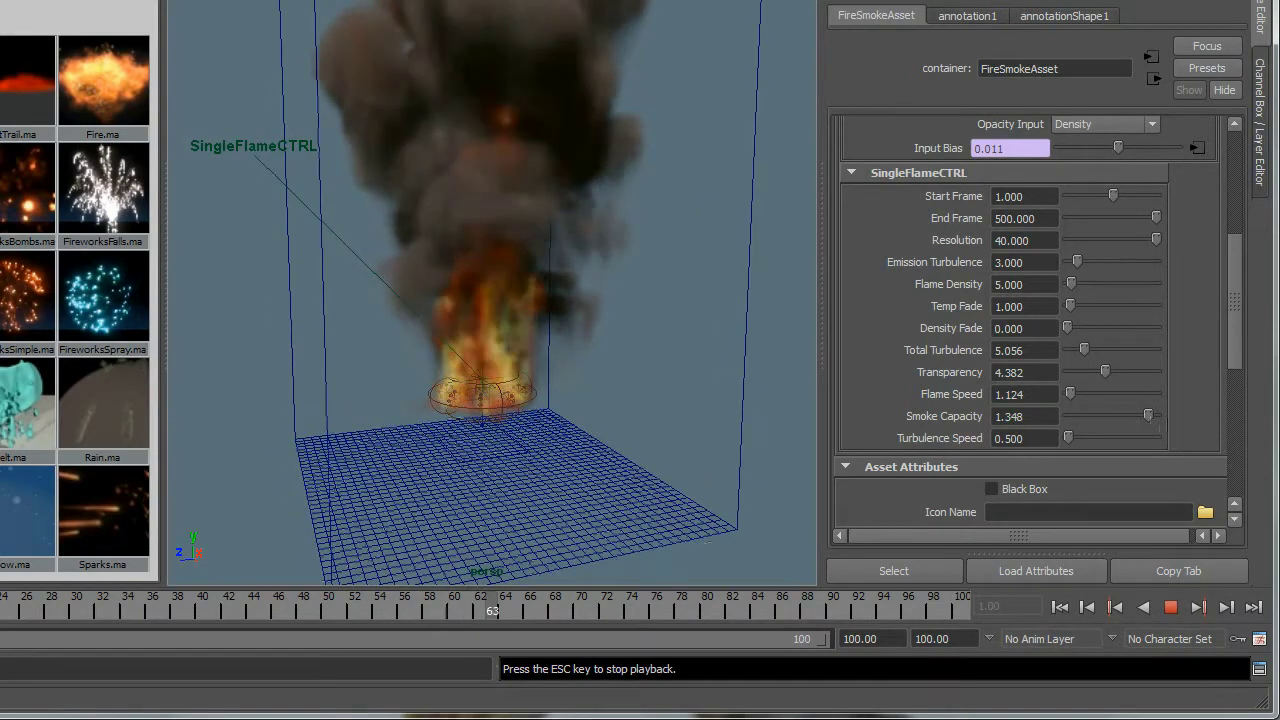
pyautogui.scroll(1, 179, 521)
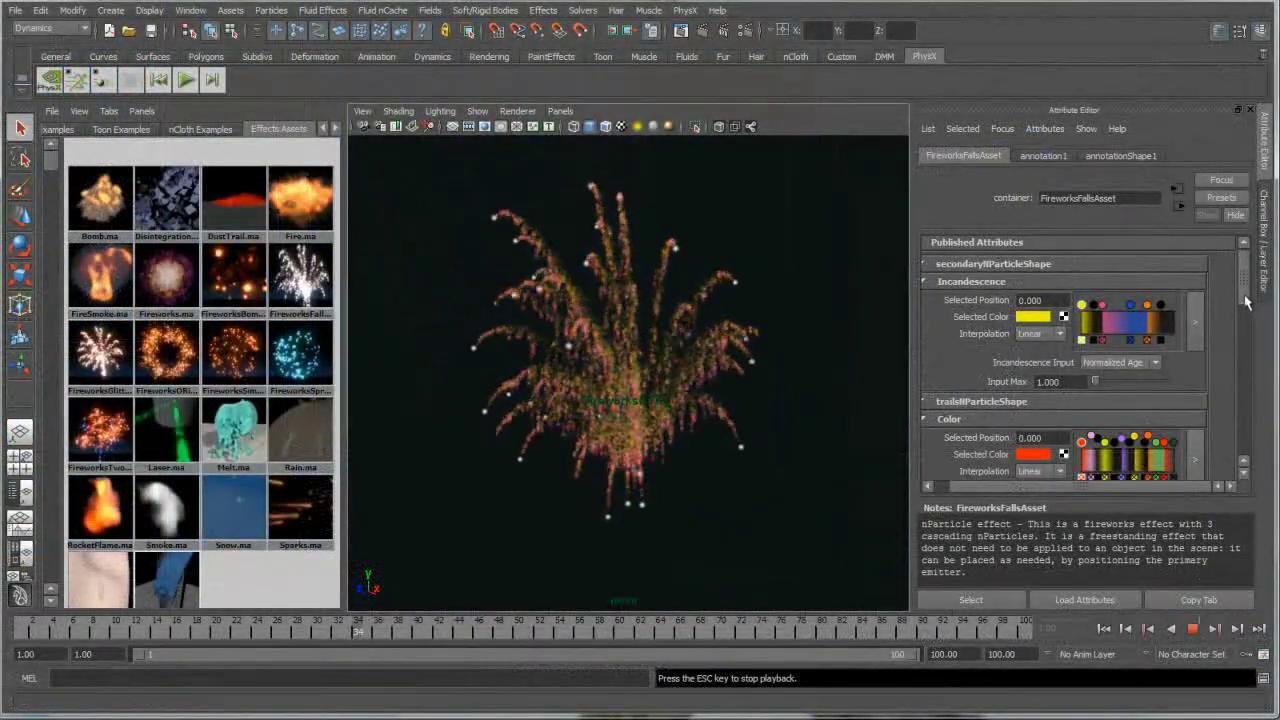
# Scroll past the FireworksFalls attributes to the Snow asset's snowCTRL settings
pyautogui.moveTo(1246, 303); pyautogui.dragTo(1248, 323)
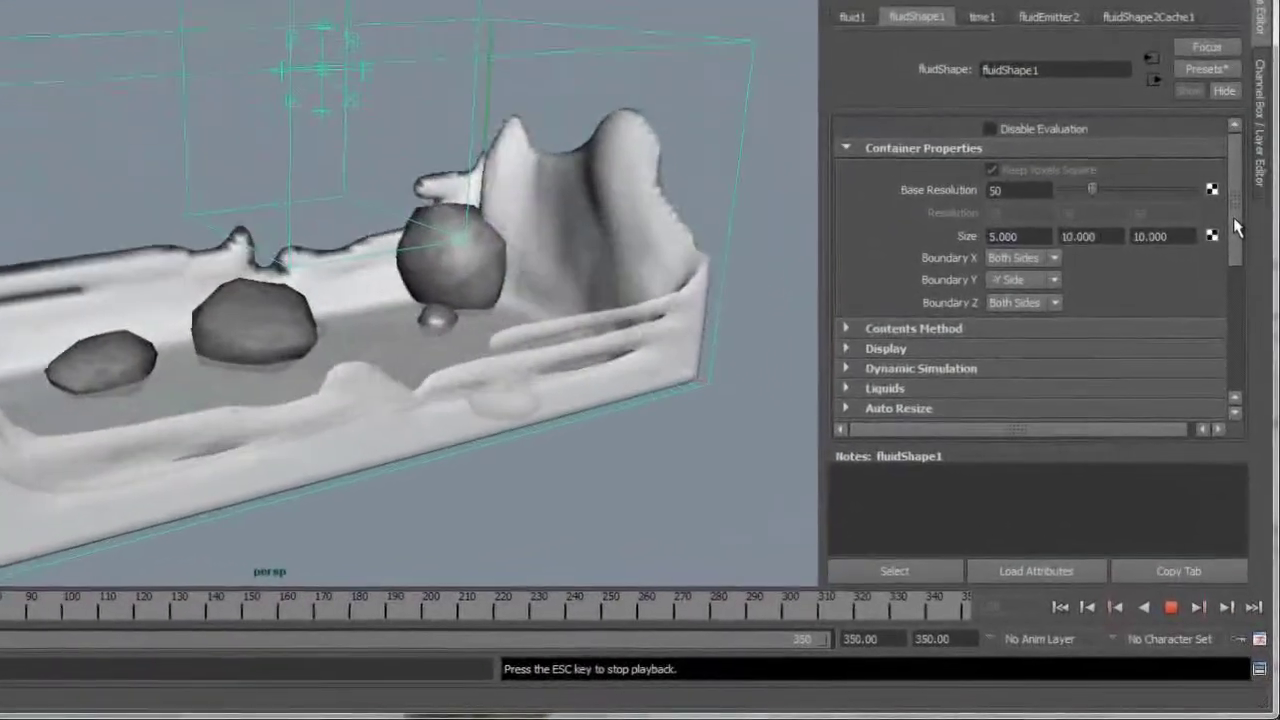
# Expand fluidShape1's Liquids section, showing the Liquid and Air method and Min Density 0.443
pyautogui.scroll(-3, 1237, 228)
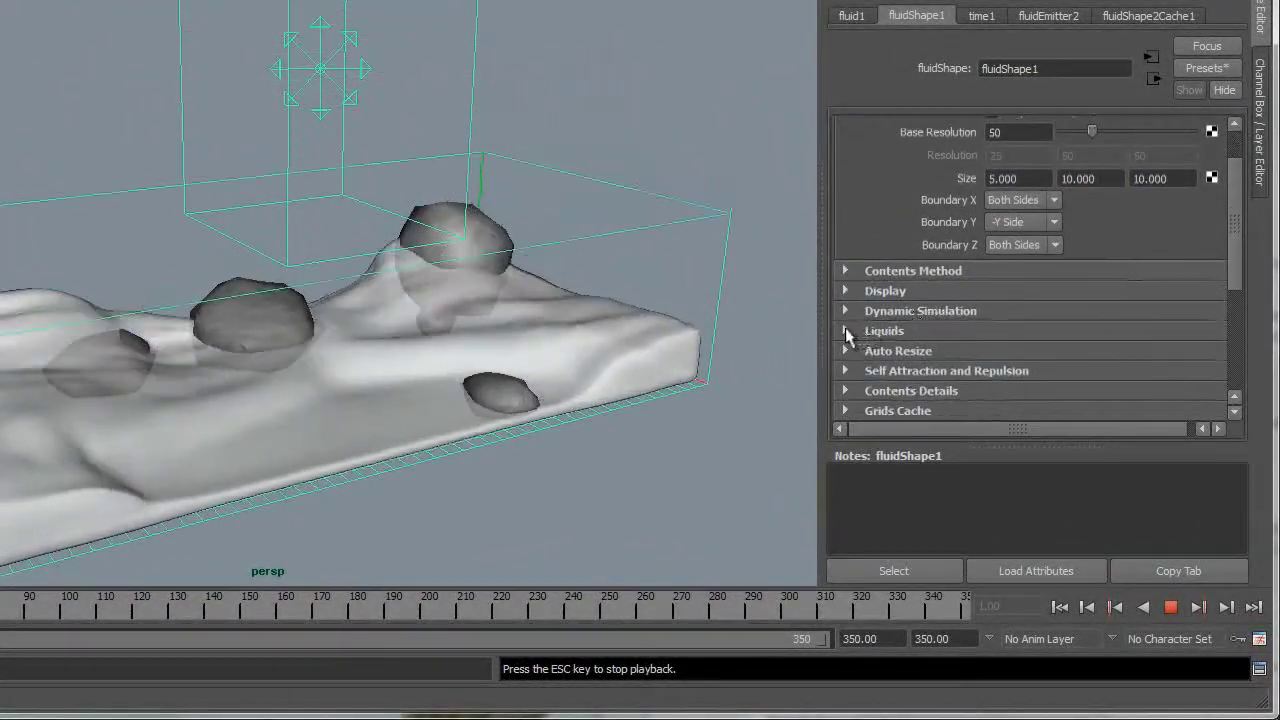
pyautogui.click(845, 330)
pyautogui.scroll(-8, 1090, 200)
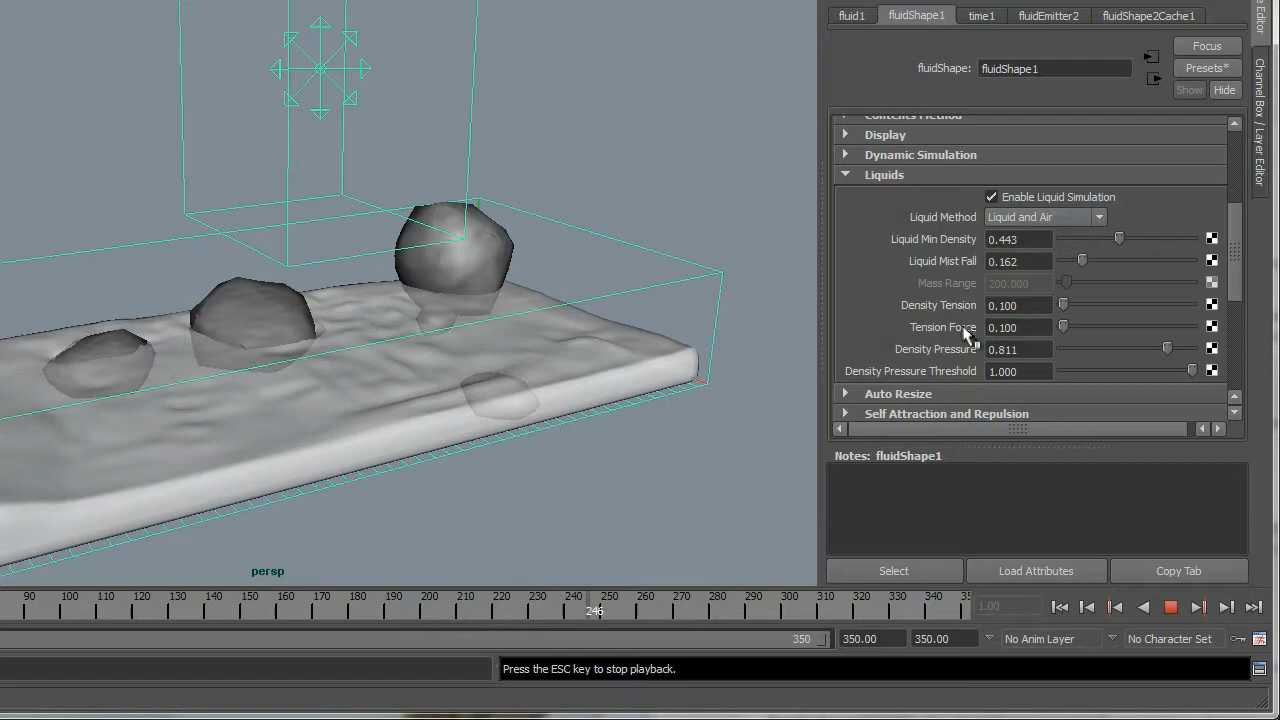
pyautogui.moveTo(558, 478)
pyautogui.keyDown('alt'); pyautogui.mouseDown()
pyautogui.moveTo(614, 463)
pyautogui.moveTo(540, 466)
pyautogui.mouseUp(); pyautogui.keyUp('alt')
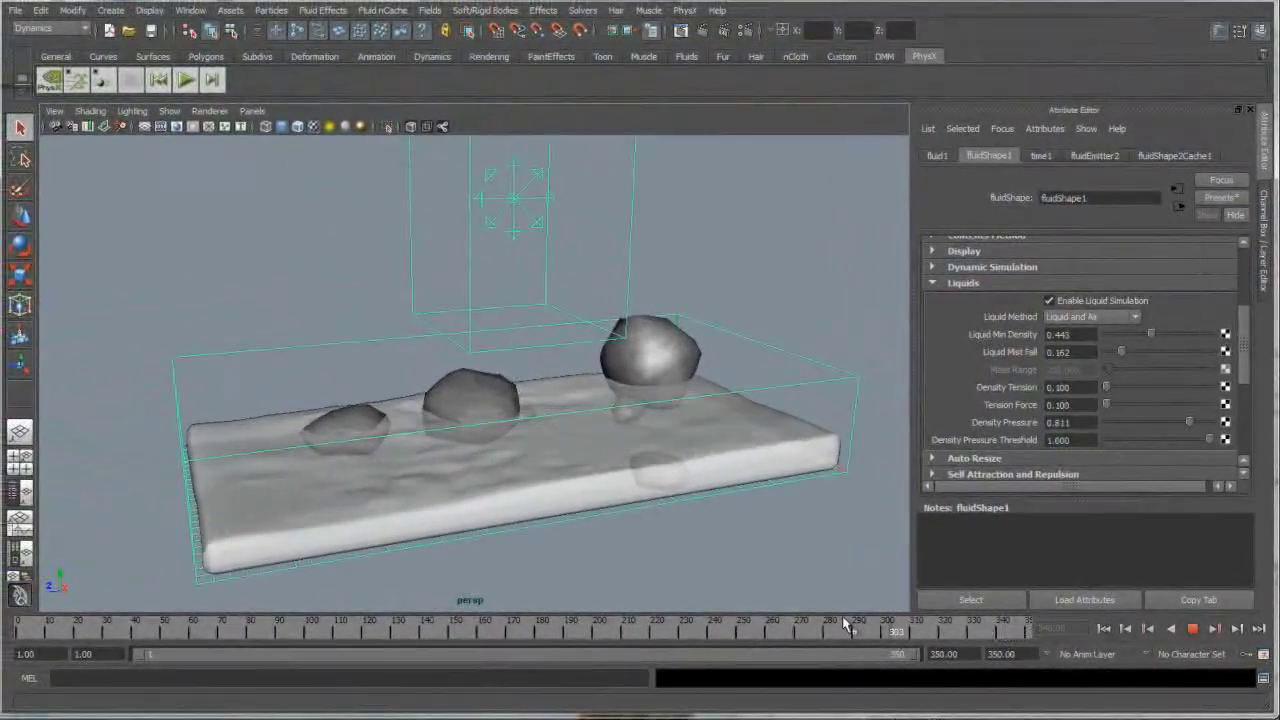
# Rewind to about frame 137 and play the rendered water-around-rocks glass tank sequence
pyautogui.moveTo(845, 625); pyautogui.dragTo(390, 632)
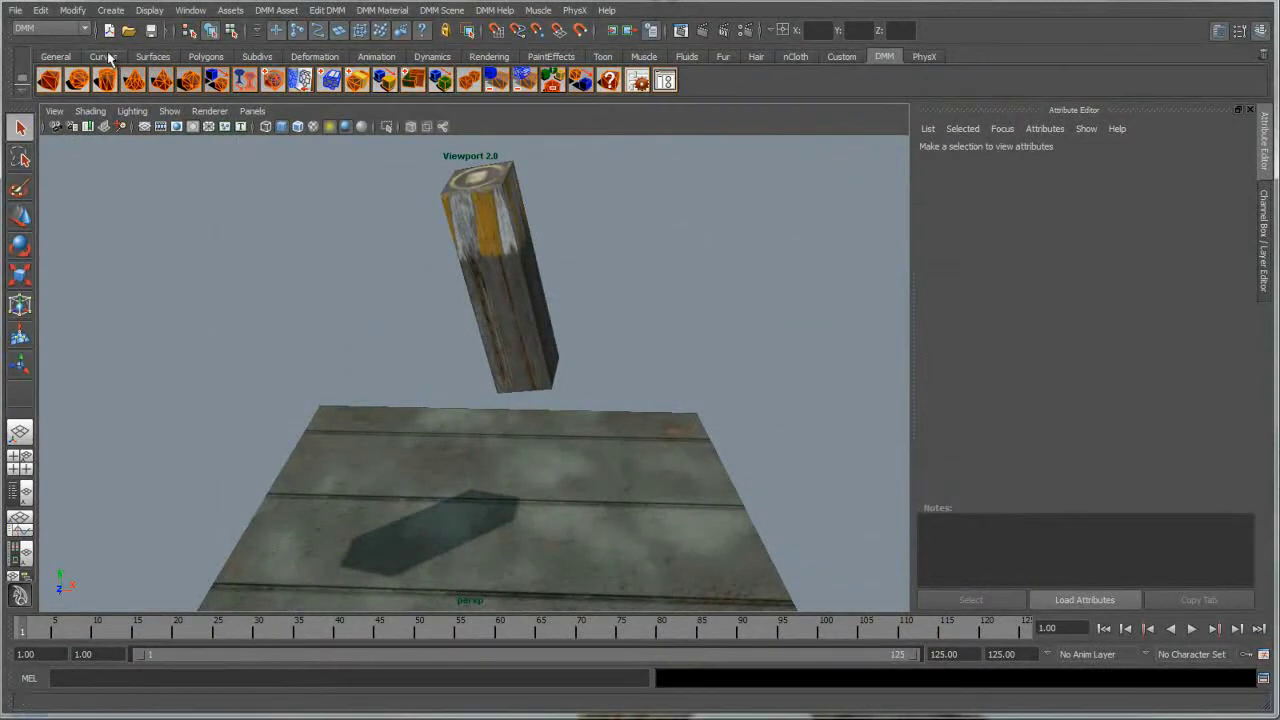
# Switch to the DMM shelf and load the pillar's settings in the DMM Asset Manager
pyautogui.click(87, 29)
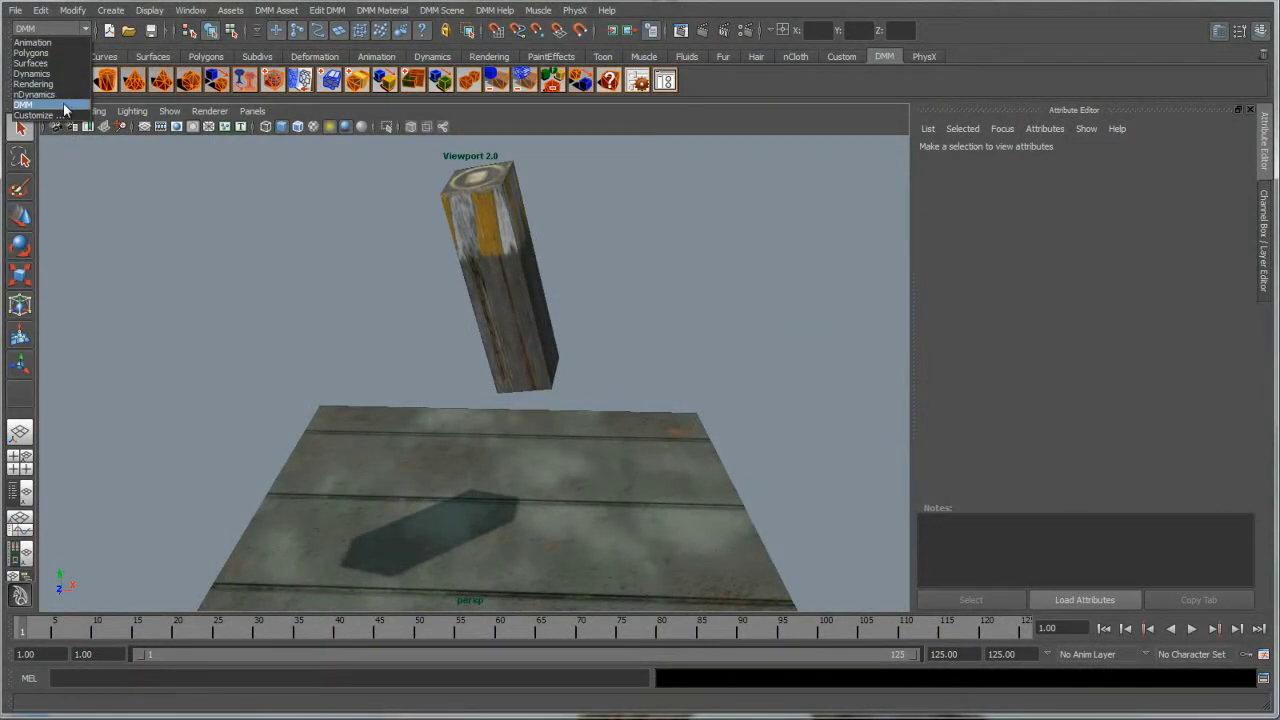
pyautogui.click(716, 80)
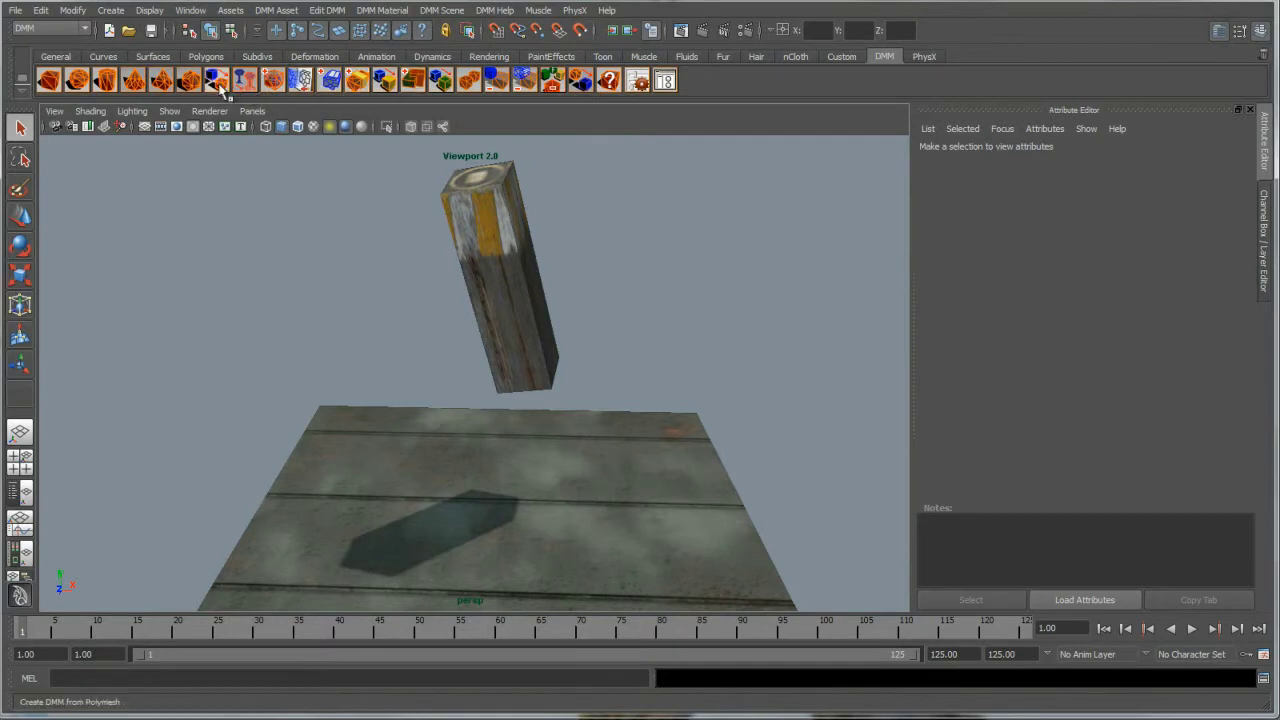
pyautogui.click(278, 10)
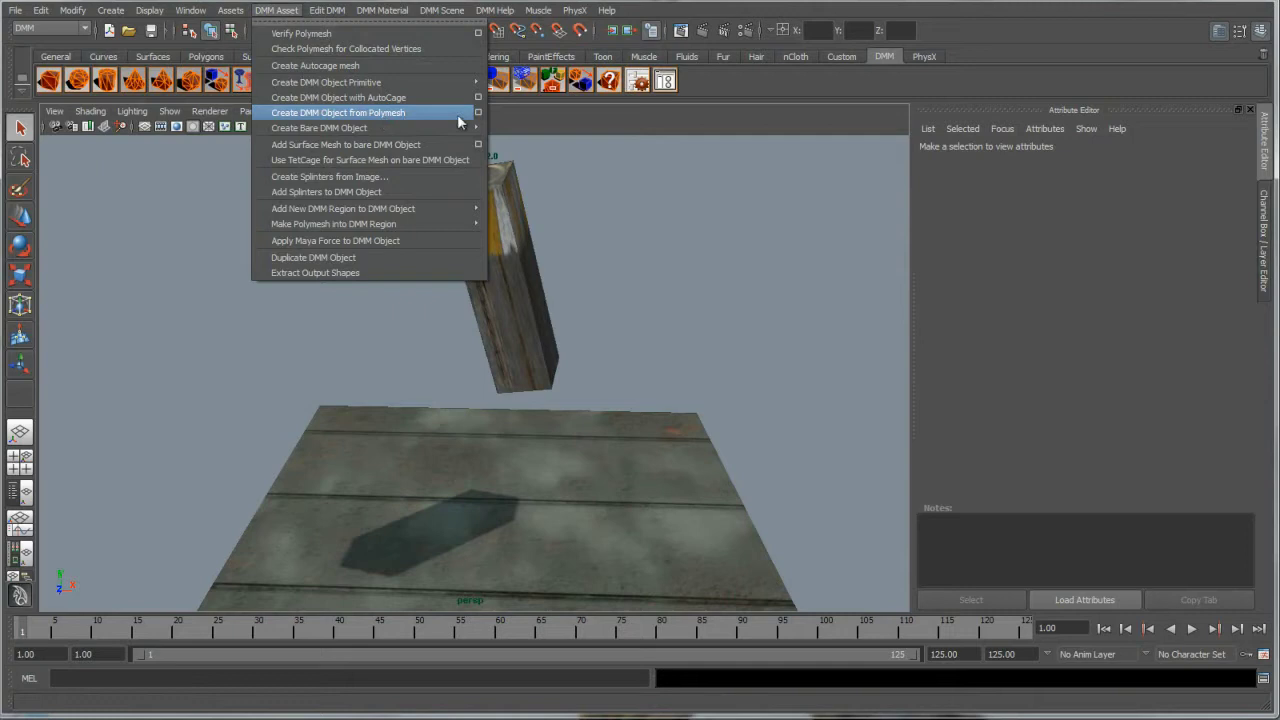
pyautogui.click(727, 110)
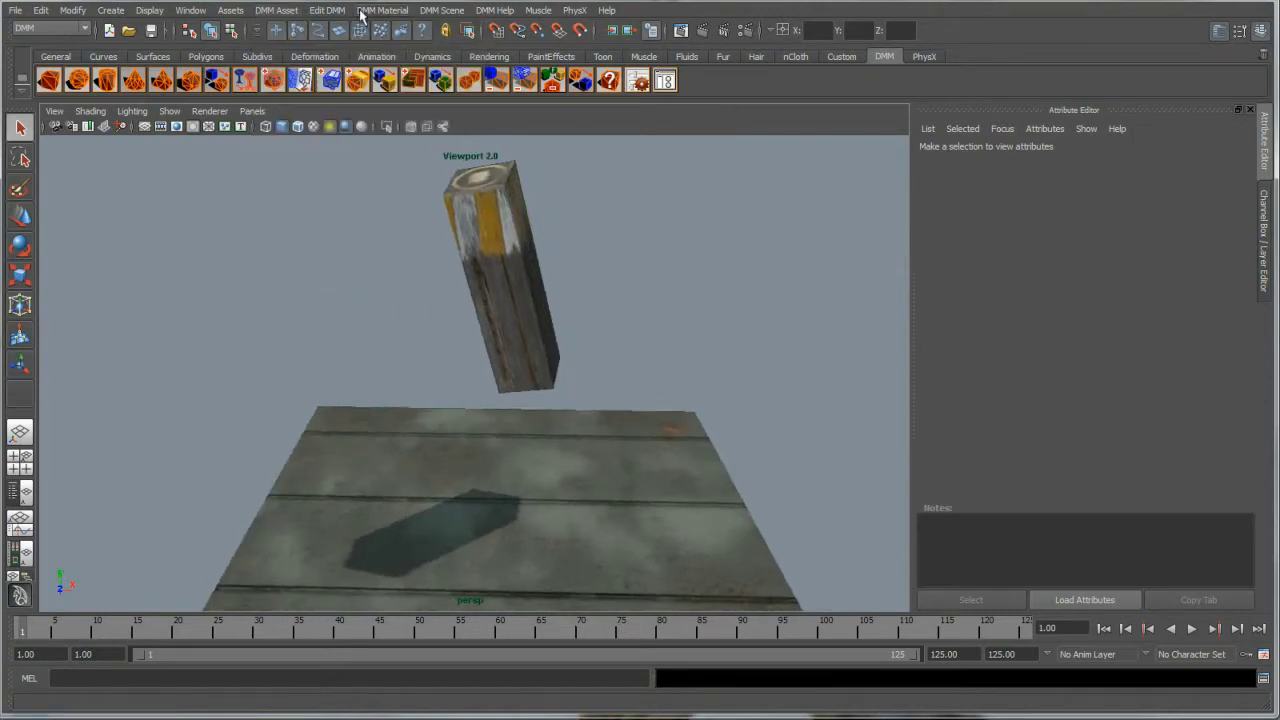
pyautogui.click(278, 12)
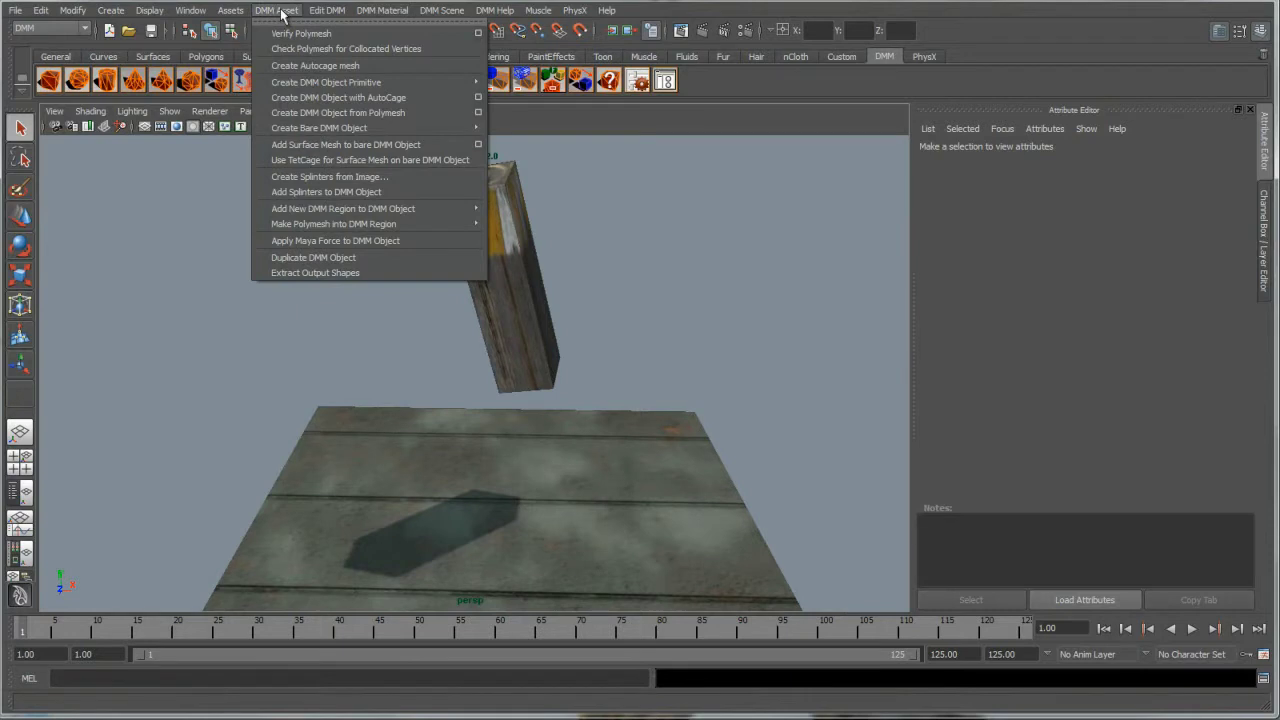
pyautogui.moveTo(322, 12)
pyautogui.click(340, 34)
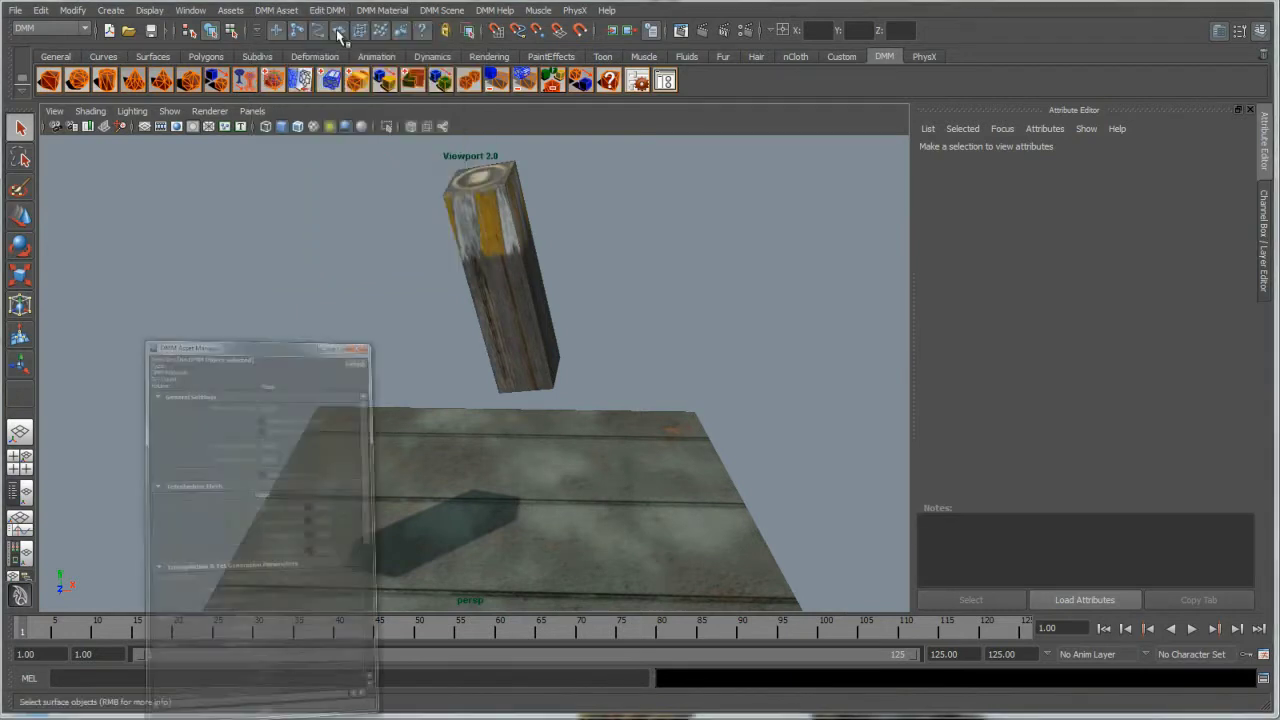
pyautogui.moveTo(291, 42); pyautogui.dragTo(275, 42)
pyautogui.click(480, 275)
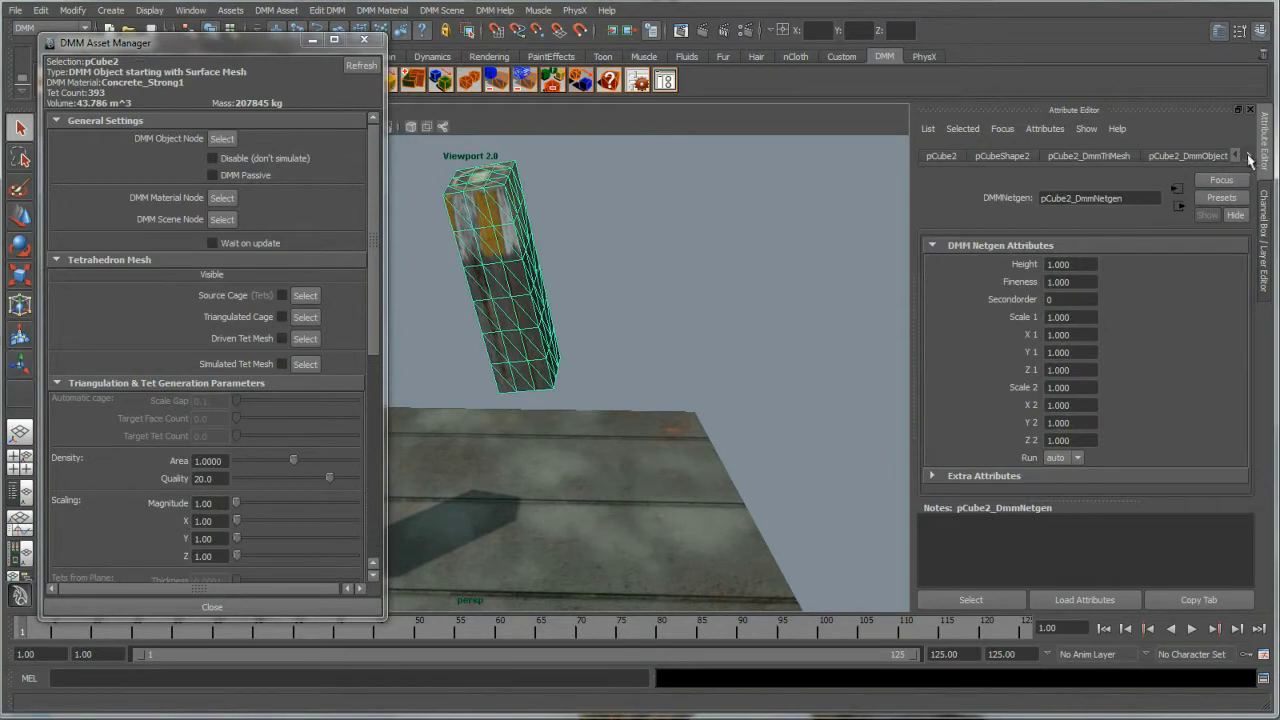
pyautogui.click(366, 42)
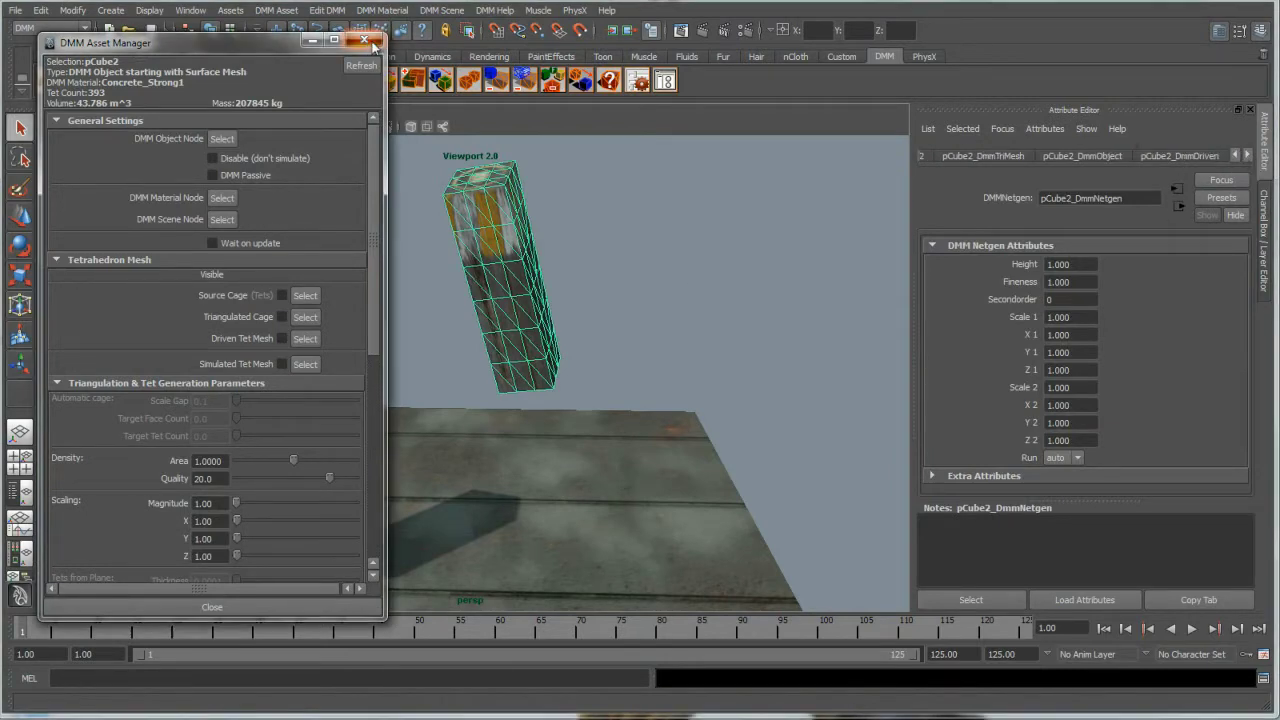
# Select the pillar's Concrete_Strong1 DMM material node to show its attributes
pyautogui.click(397, 12)
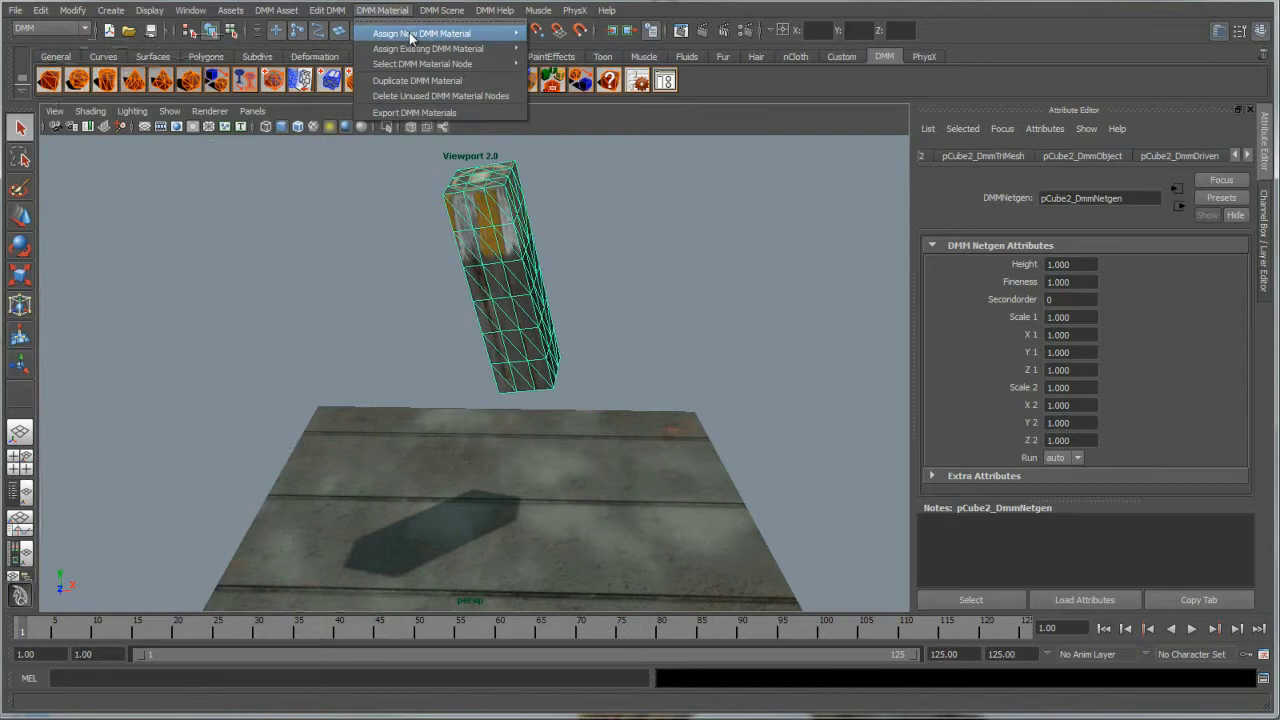
pyautogui.moveTo(410, 37)
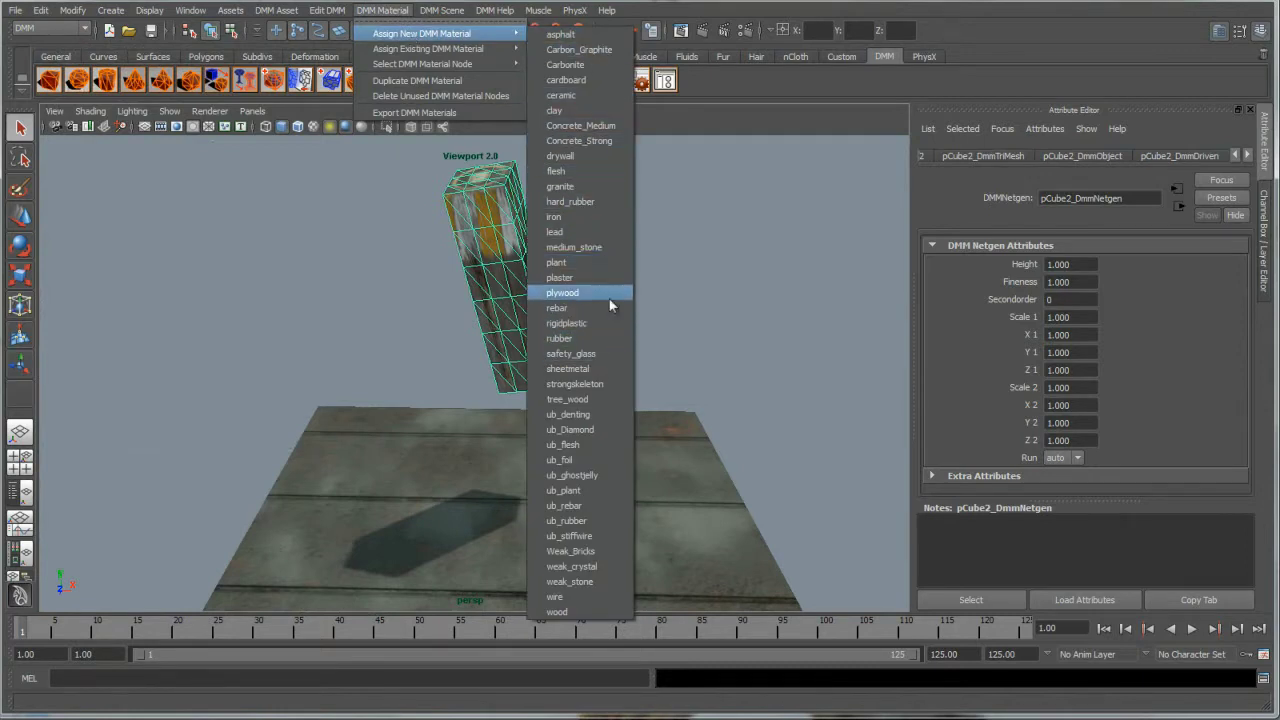
pyautogui.moveTo(476, 55)
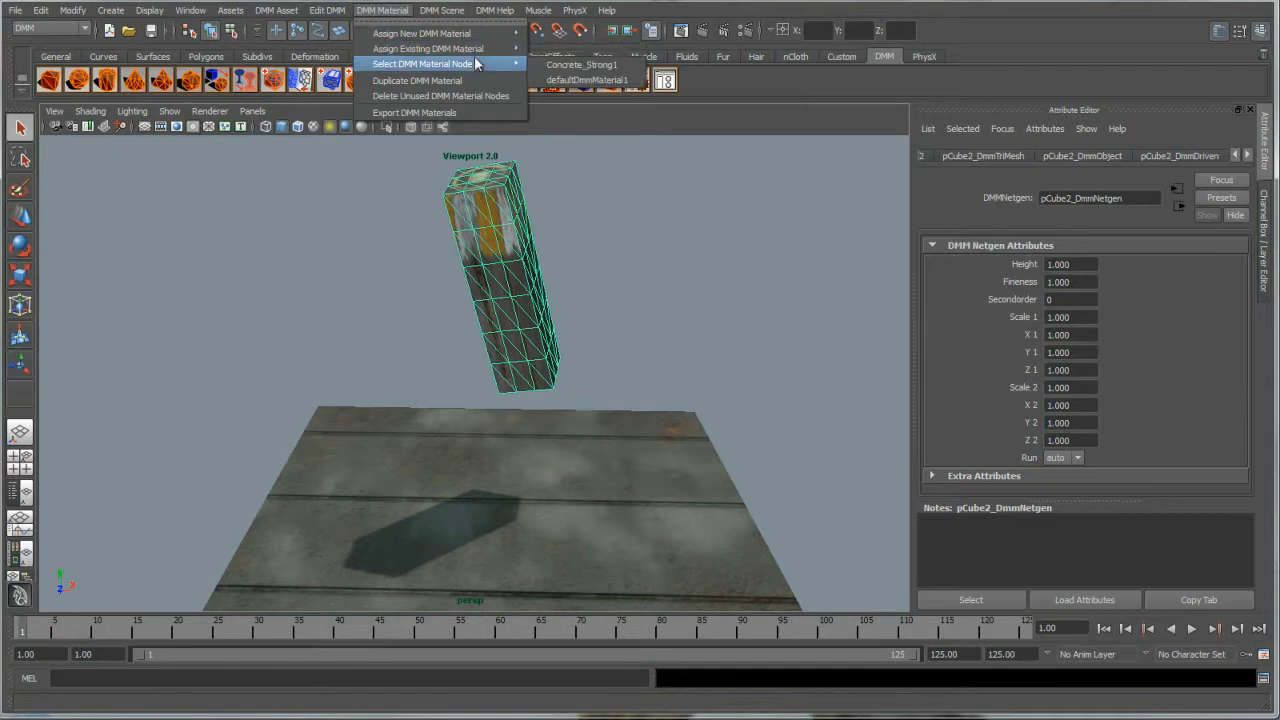
pyautogui.click(580, 64)
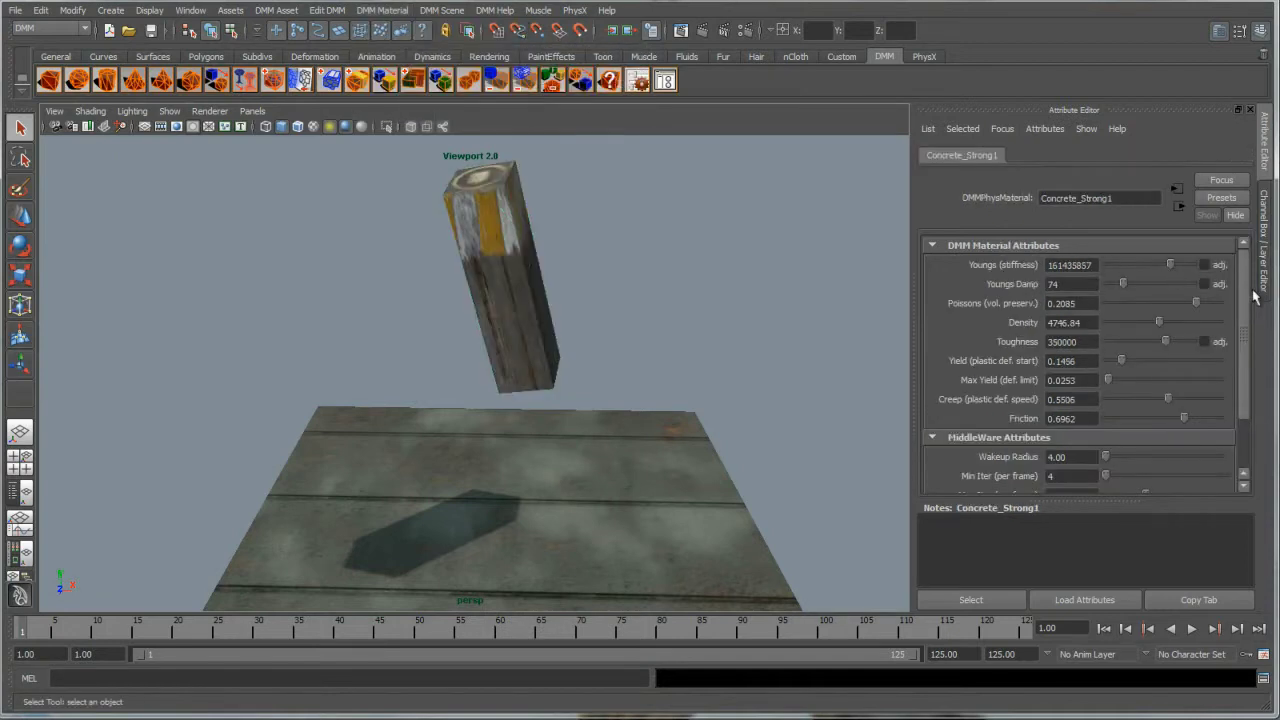
# Play the pillar shattering, lowering Density to about 1900 and Youngs Damp to 21, then stop
pyautogui.click(1193, 630)
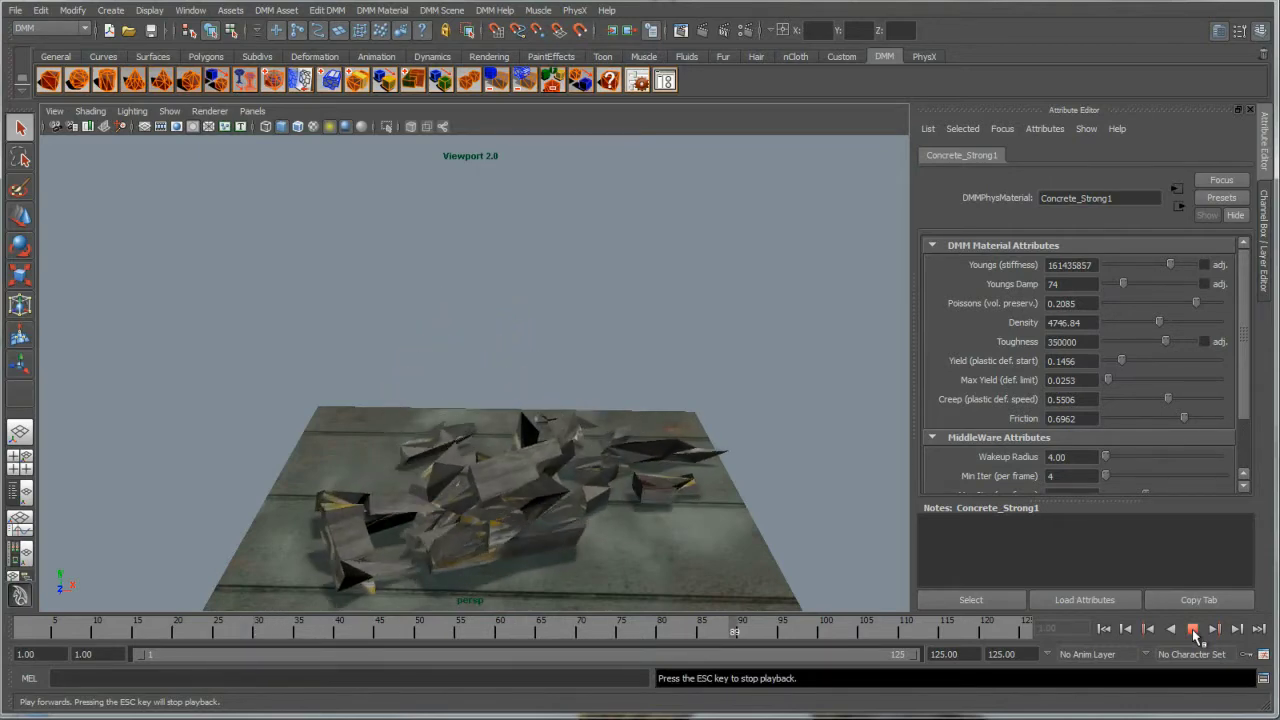
pyautogui.scroll(-1, 1248, 370)
pyautogui.scroll(1, 1248, 370)
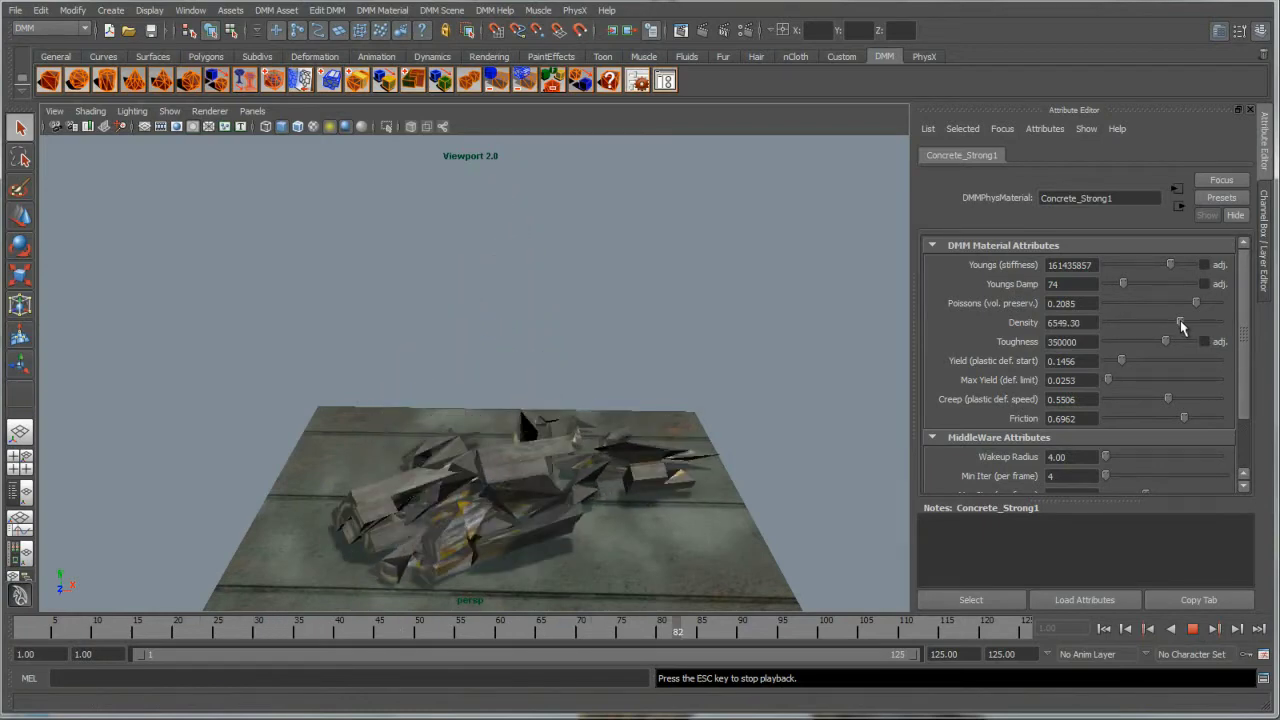
pyautogui.moveTo(1181, 326); pyautogui.dragTo(1186, 327)
pyautogui.moveTo(1123, 284); pyautogui.dragTo(1120, 286)
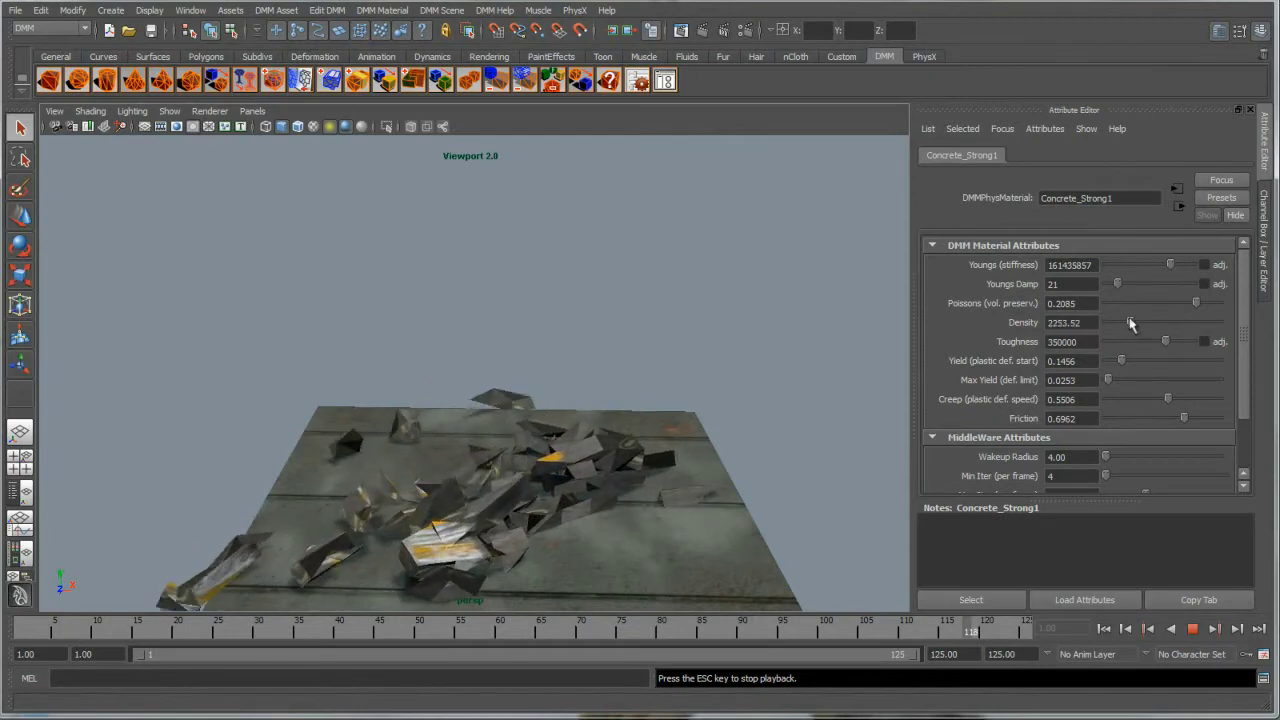
pyautogui.moveTo(1130, 323); pyautogui.dragTo(1129, 323)
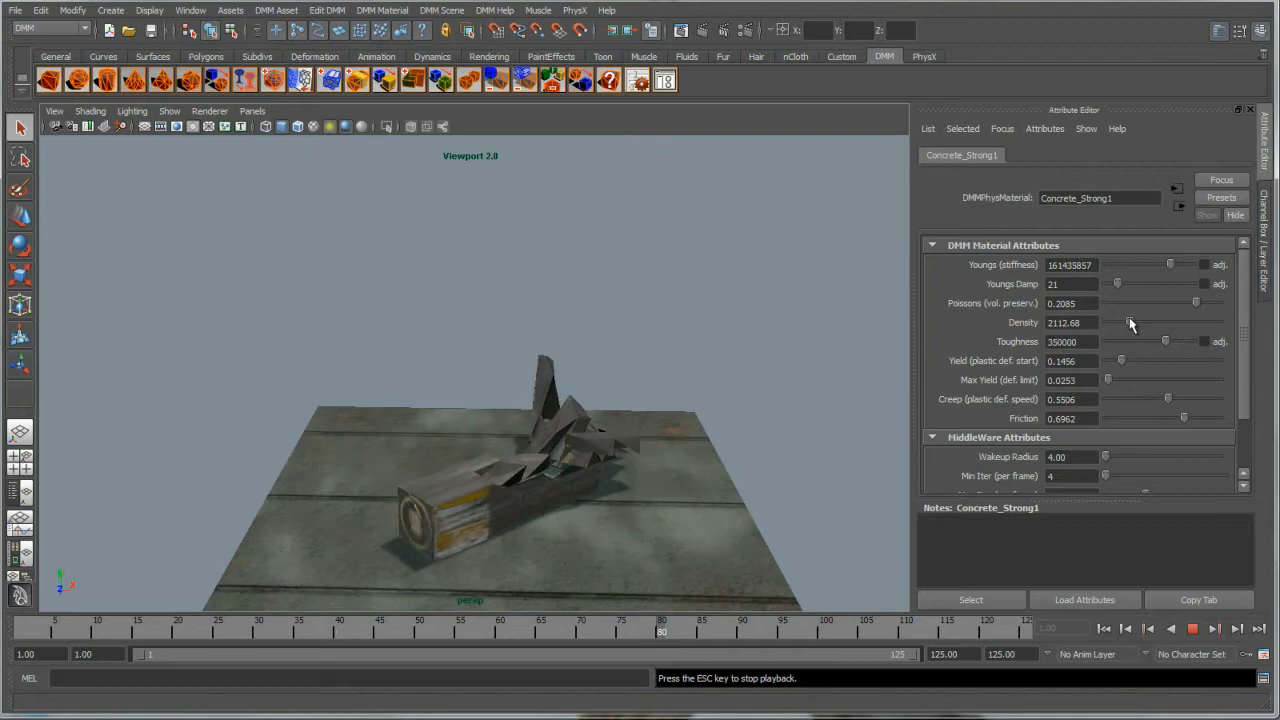
pyautogui.click(1194, 631)
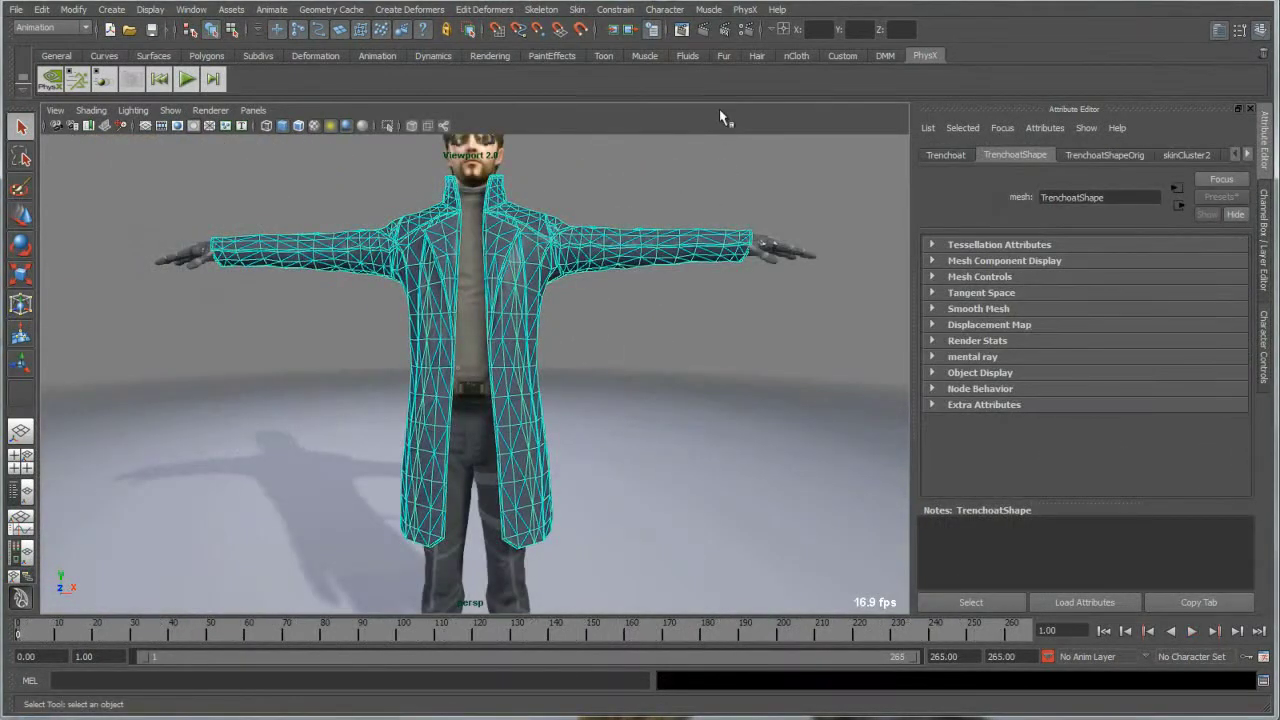
# Convert the trenchcoat into APEX clothing with PhysX > APEX Clothing > Create Clothing
pyautogui.click(745, 11)
pyautogui.moveTo(807, 155)
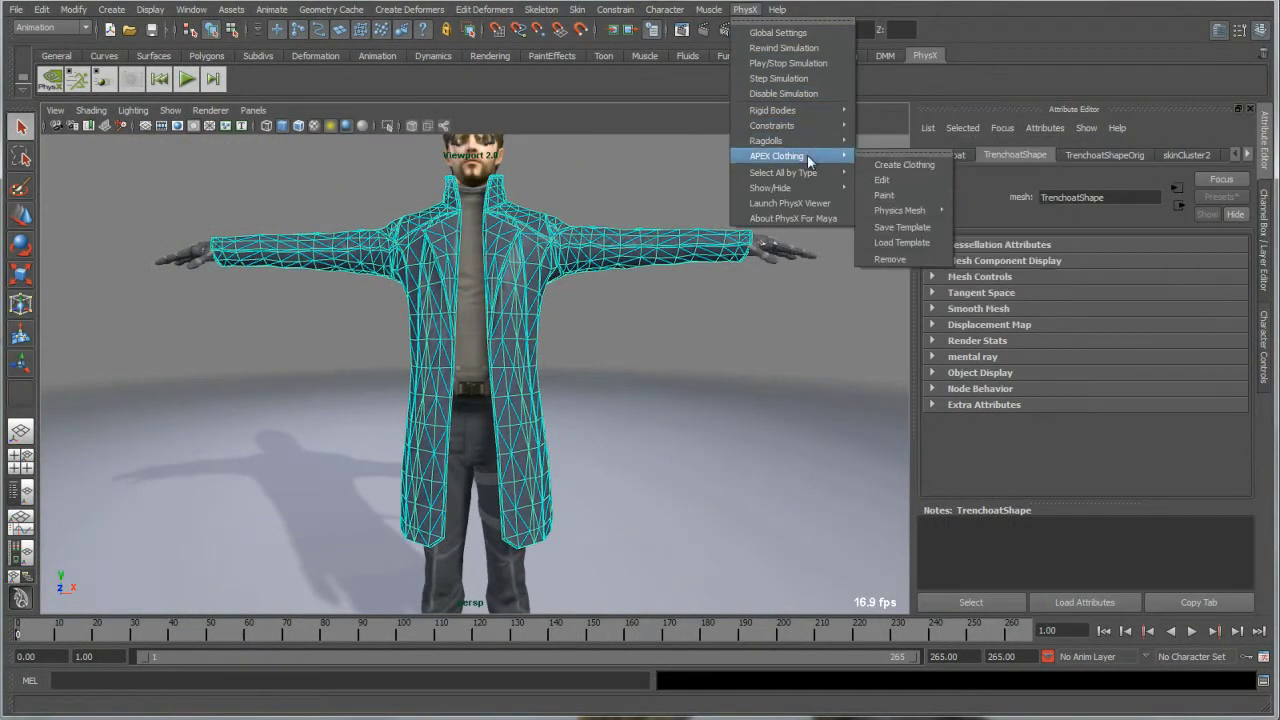
pyautogui.click(904, 166)
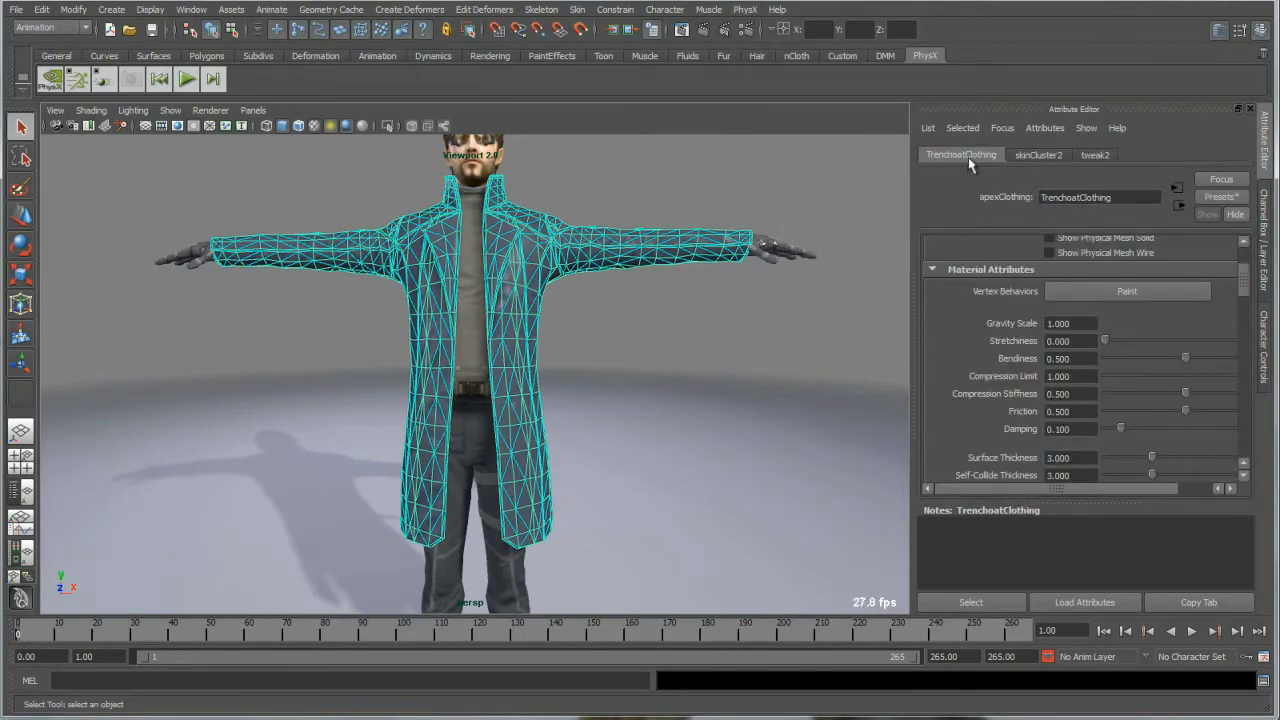
# Start painting the clothing's Vertex Behaviors maxDistances map
pyautogui.scroll(-3, 1247, 287)
pyautogui.scroll(3, 1247, 287)
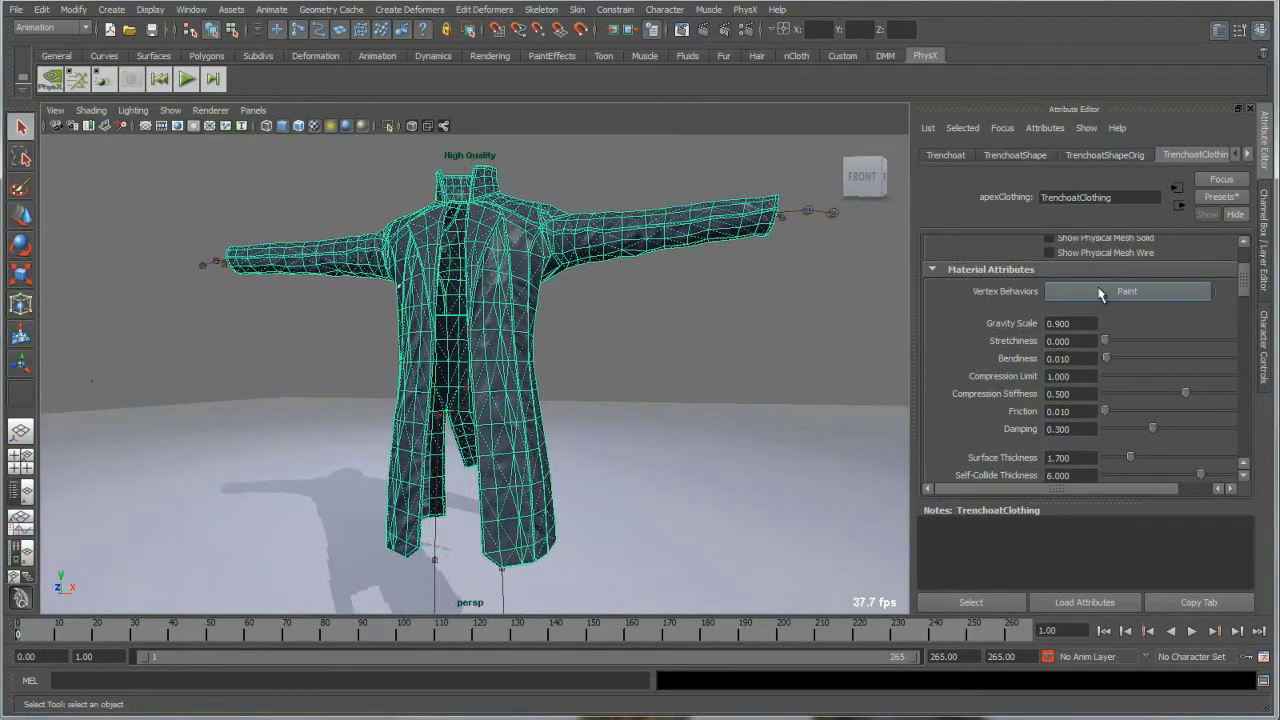
pyautogui.click(1100, 292)
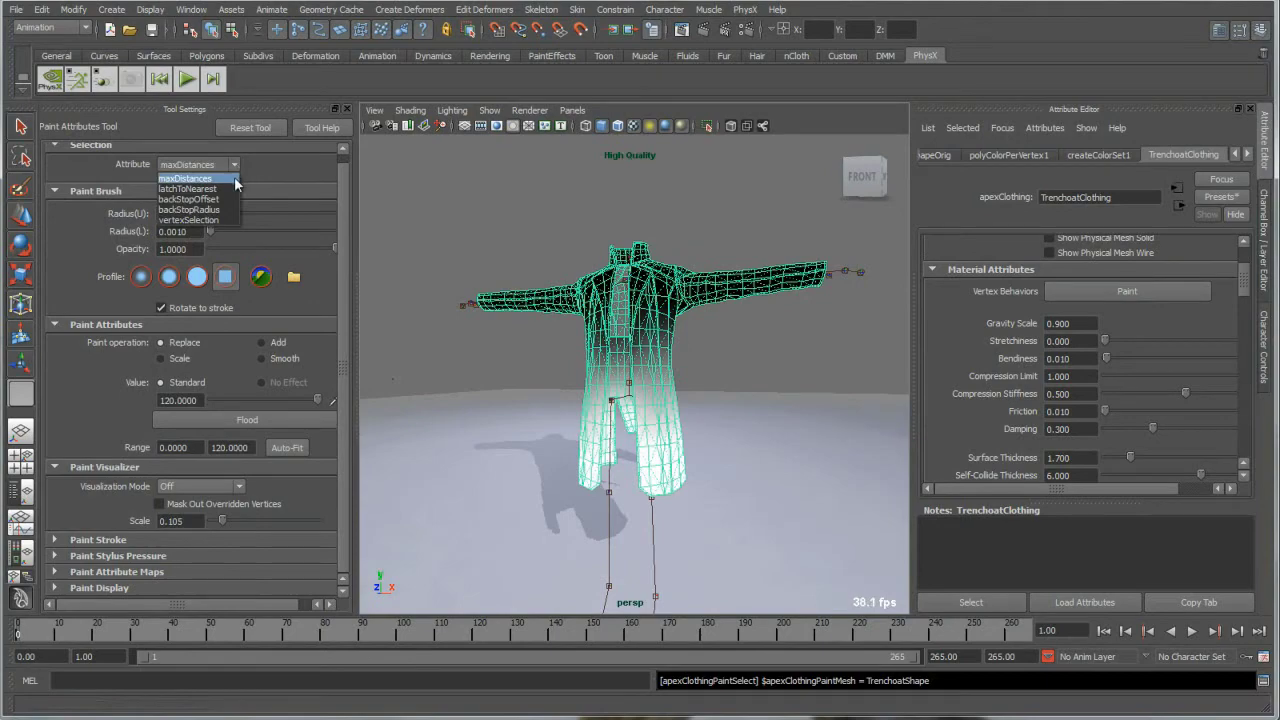
# Keep maxDistances as the paint attribute and display it as Wireframe Values on the coat
pyautogui.click(236, 184)
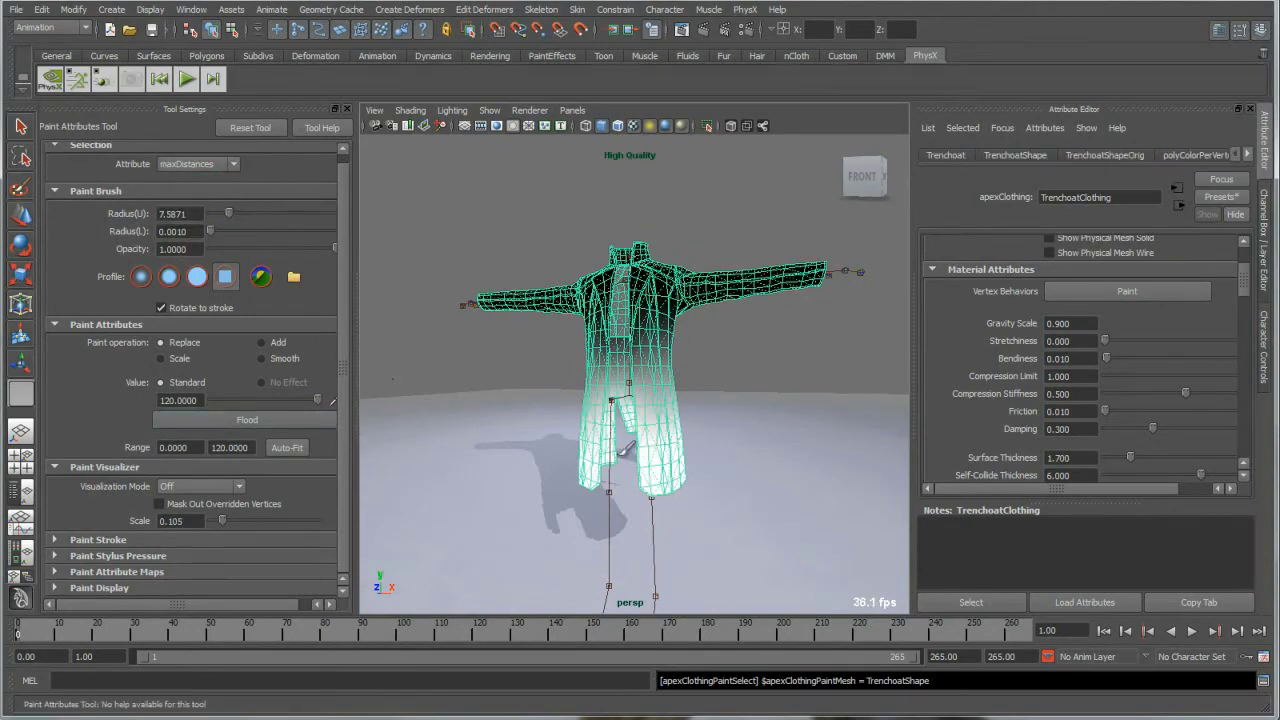
pyautogui.keyDown('alt'); pyautogui.moveTo(625, 447); pyautogui.dragTo(663, 443); pyautogui.keyUp('alt')
pyautogui.scroll(5, 663, 443)
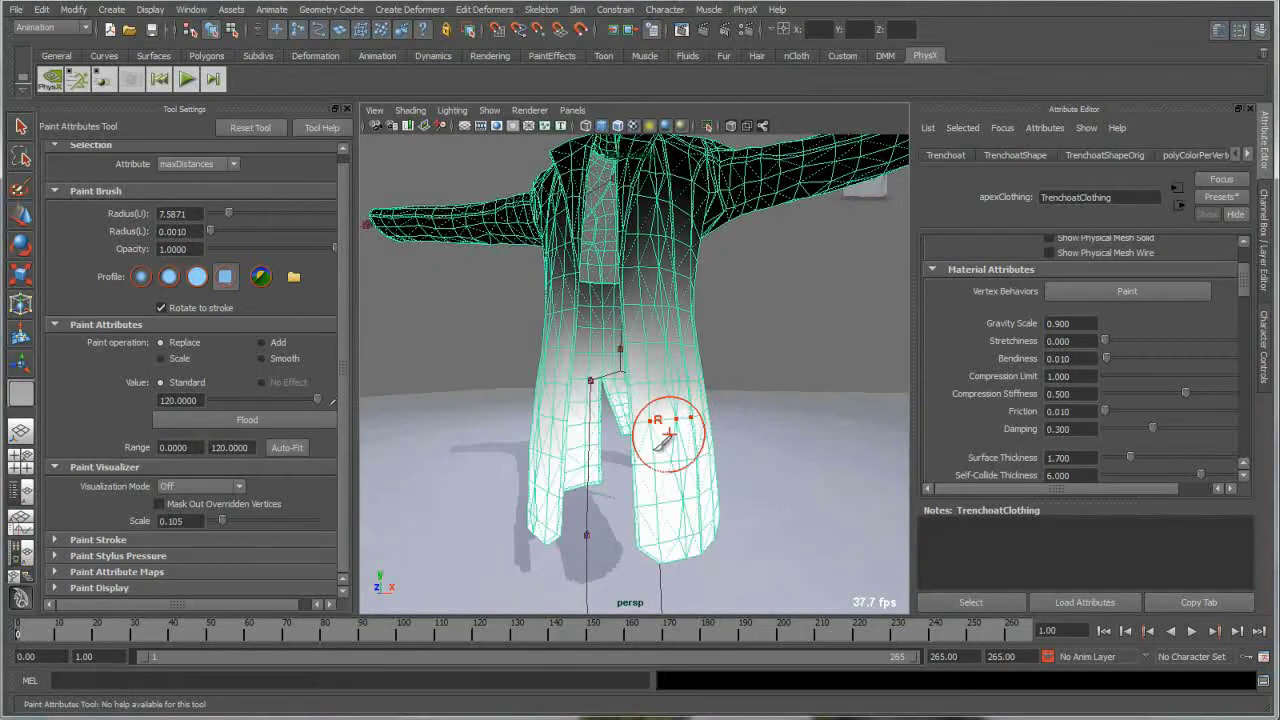
pyautogui.moveTo(662, 442)
pyautogui.keyDown('alt'); pyautogui.mouseDown()
pyautogui.moveTo(652, 469)
pyautogui.moveTo(580, 491)
pyautogui.moveTo(597, 520)
pyautogui.moveTo(655, 452)
pyautogui.moveTo(645, 432)
pyautogui.moveTo(694, 457)
pyautogui.moveTo(694, 443)
pyautogui.mouseUp(); pyautogui.keyUp('alt')
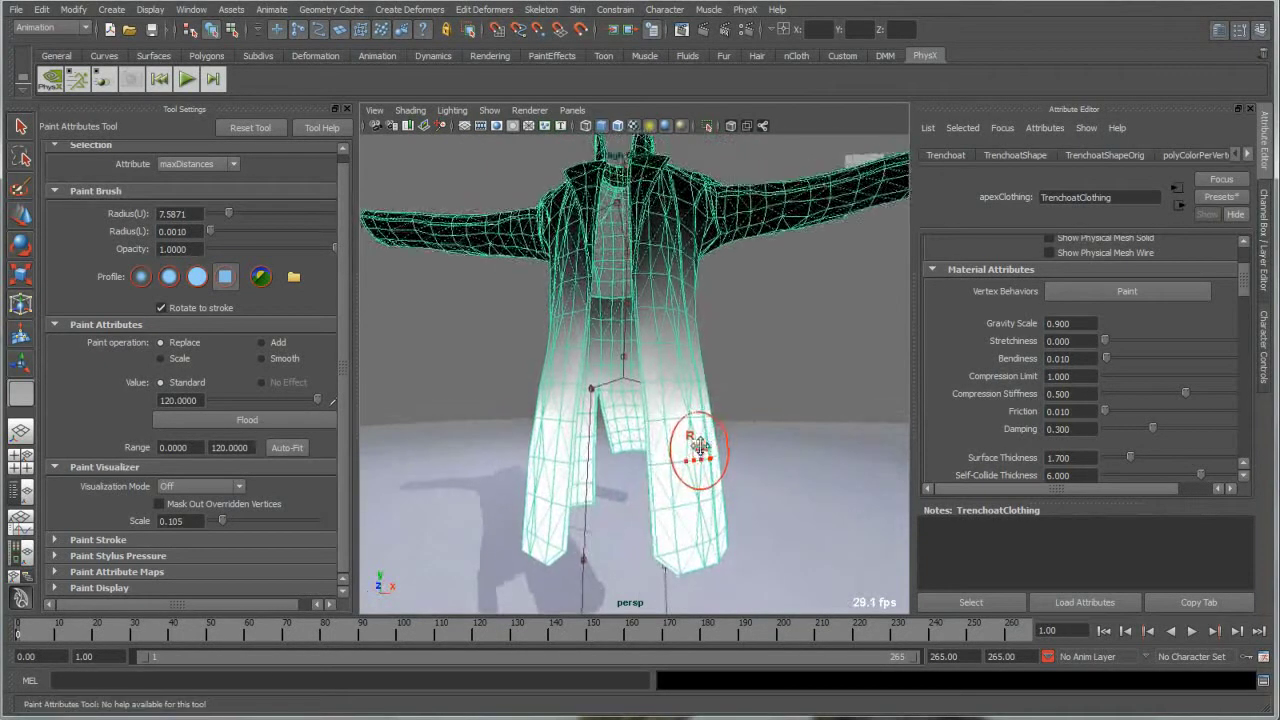
pyautogui.click(232, 512)
pyautogui.keyDown('alt'); pyautogui.moveTo(680, 440); pyautogui.dragTo(651, 457); pyautogui.keyUp('alt')
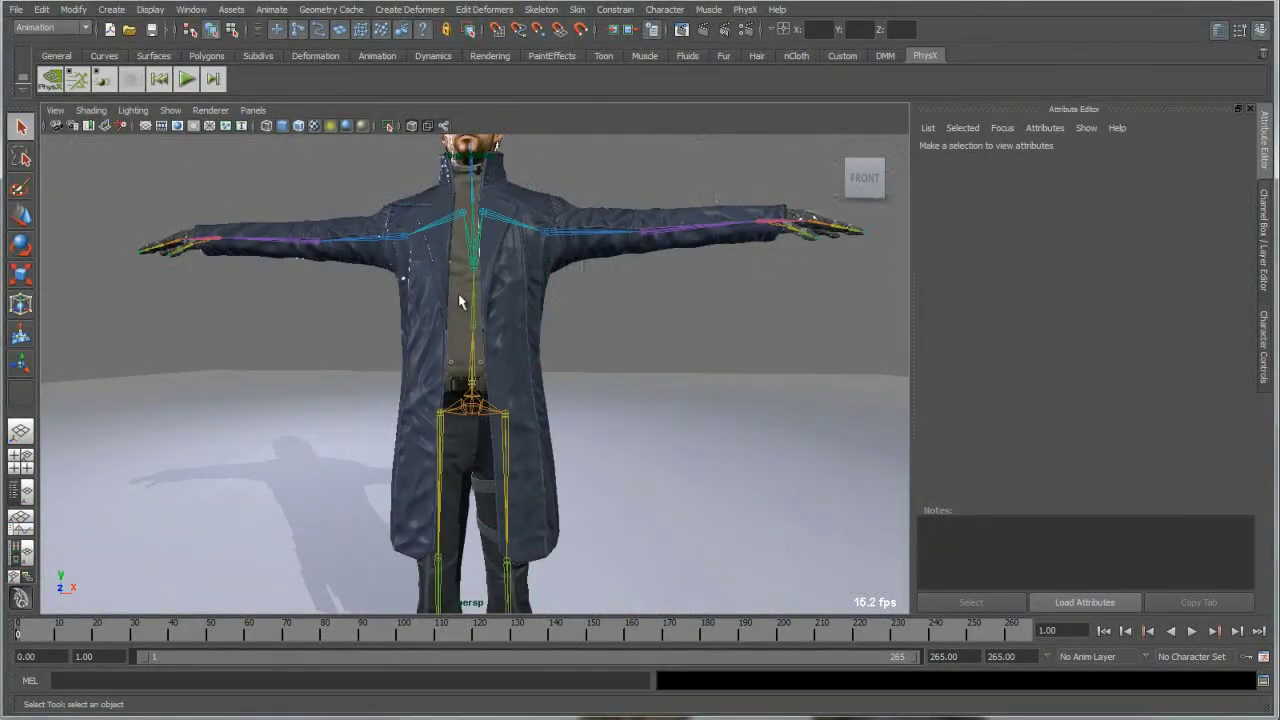
# Create a kinematic ragdoll from the character's body mesh via PhysX > Ragdolls
pyautogui.click(459, 300)
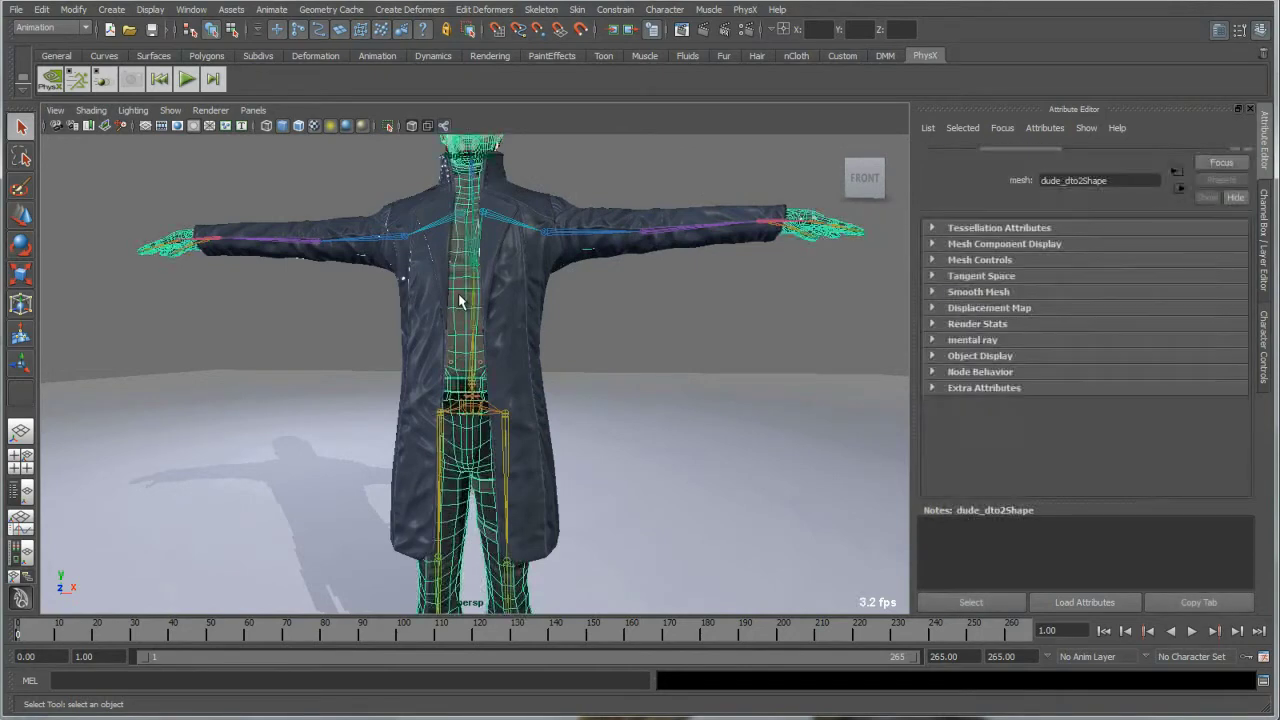
pyautogui.click(755, 10)
pyautogui.moveTo(790, 138)
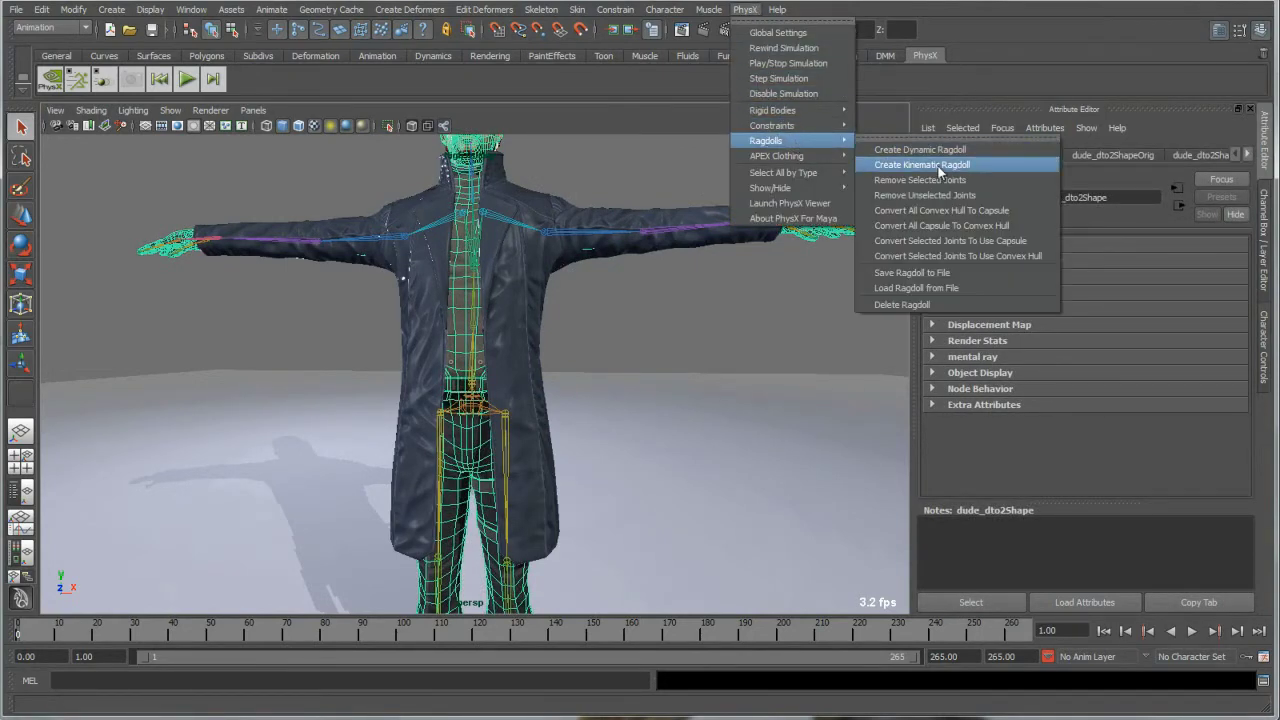
pyautogui.click(982, 165)
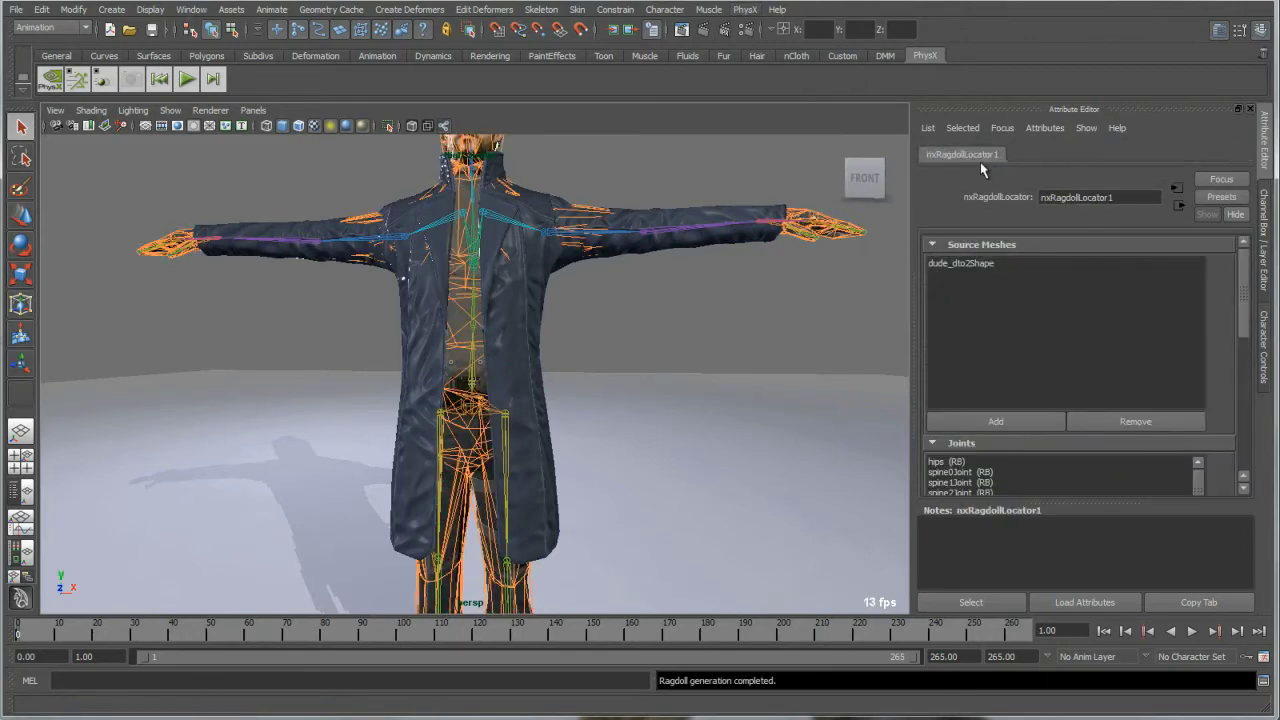
# While the character animates, select the trenchcoat and show its TrenchcoatClothing attributes
pyautogui.scroll(-5, 1198, 355)
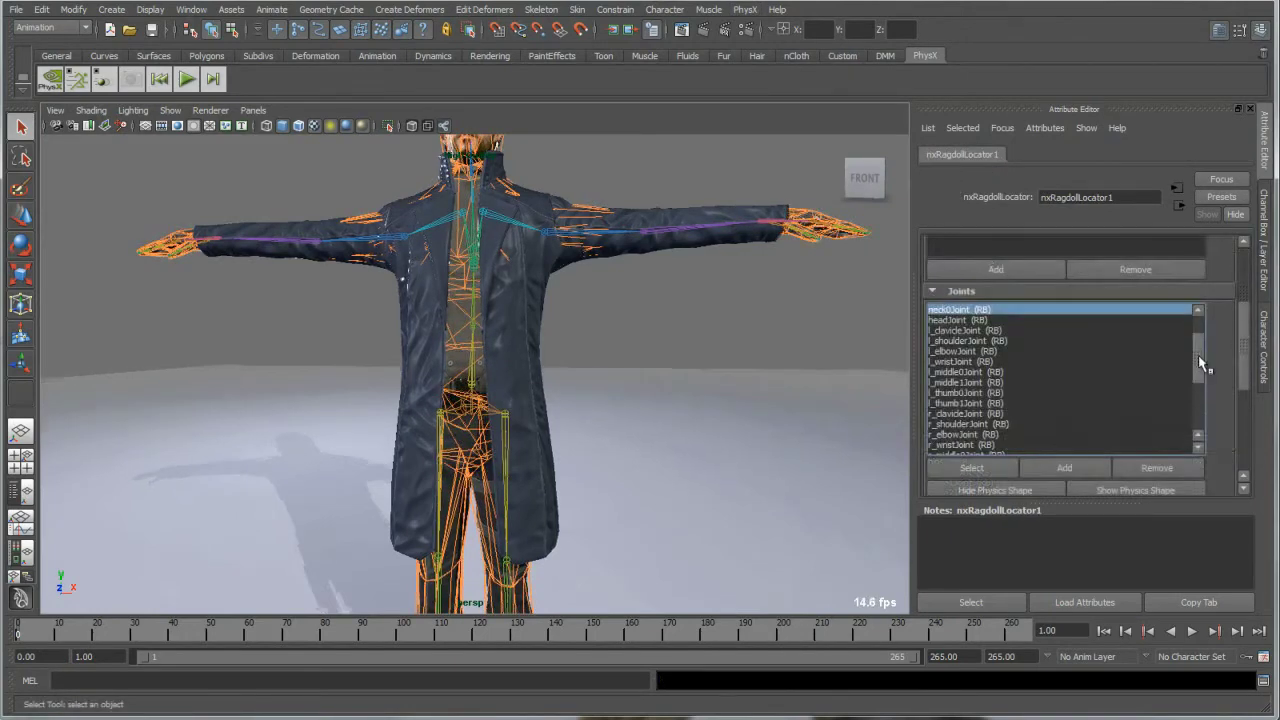
pyautogui.moveTo(1240, 360); pyautogui.dragTo(1241, 410)
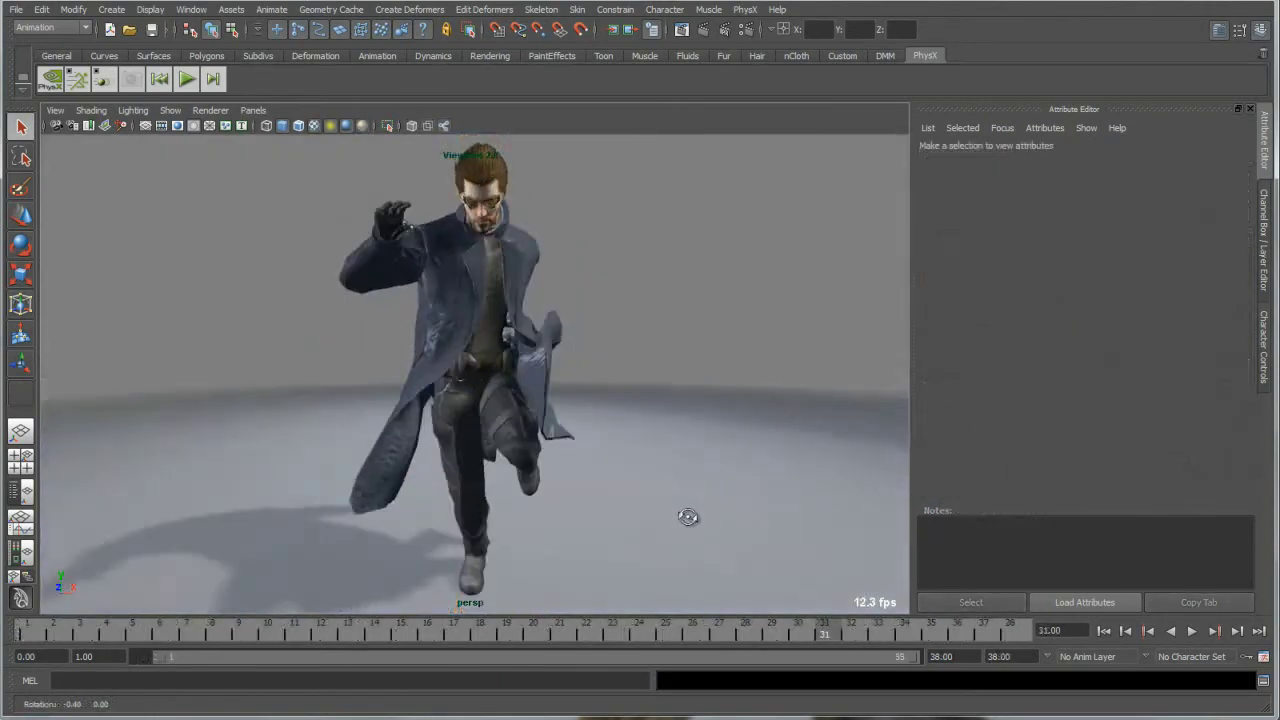
pyautogui.keyDown('alt'); pyautogui.moveTo(689, 517); pyautogui.dragTo(165, 484); pyautogui.keyUp('alt')
pyautogui.click(530, 380)
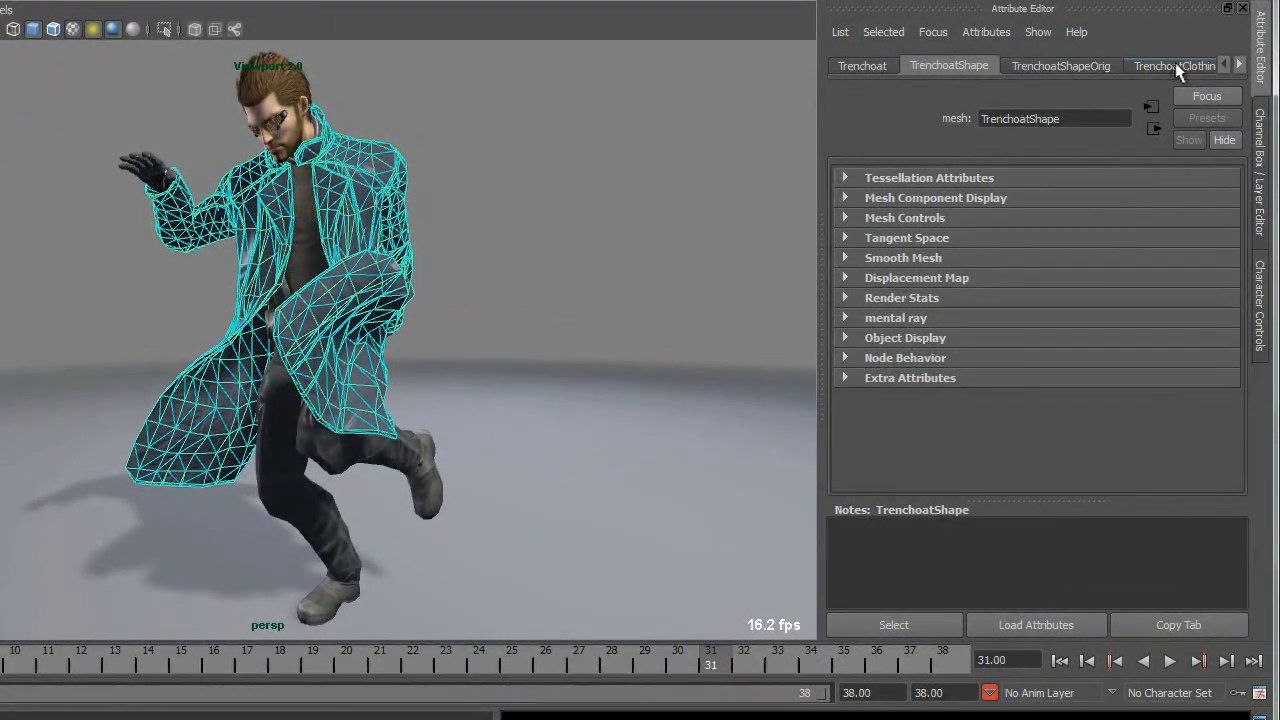
pyautogui.click(1175, 66)
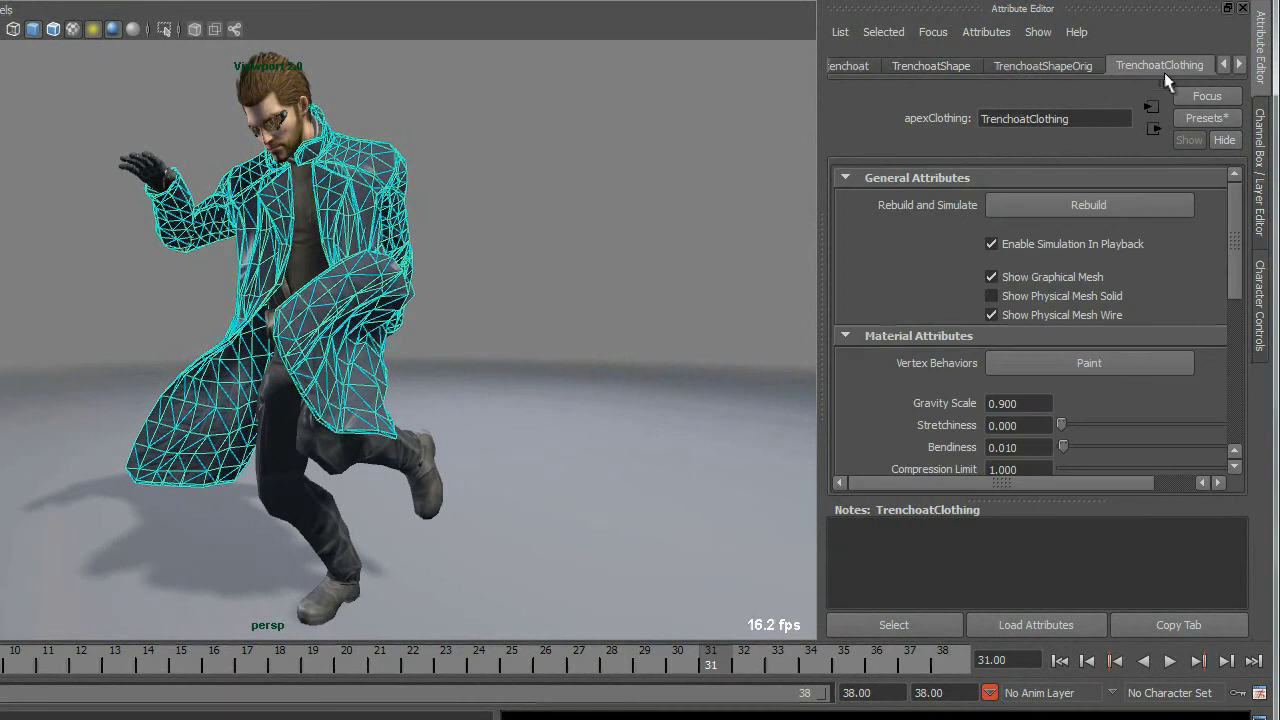